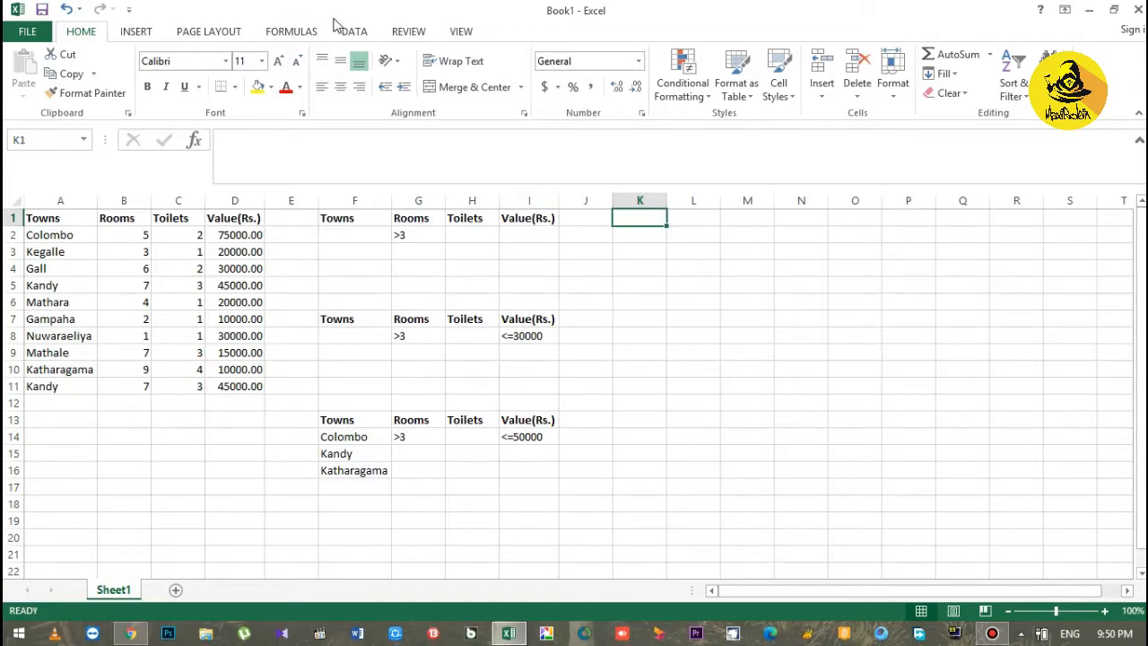
click(529, 353)
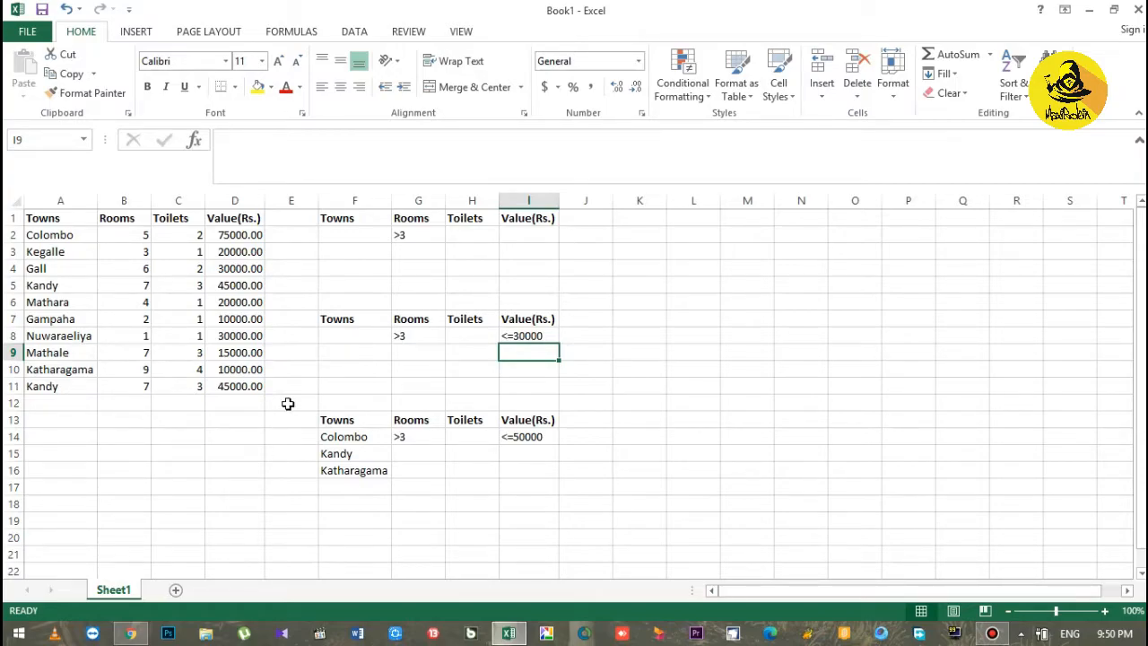
click(662, 223)
click(663, 225)
click(664, 229)
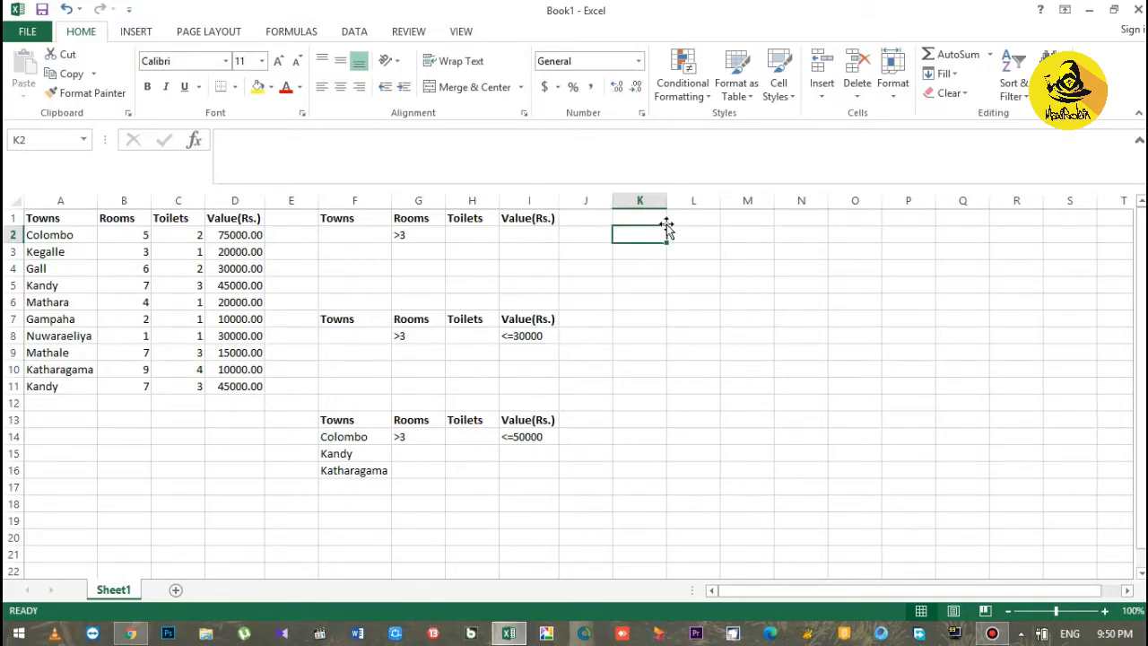
click(664, 218)
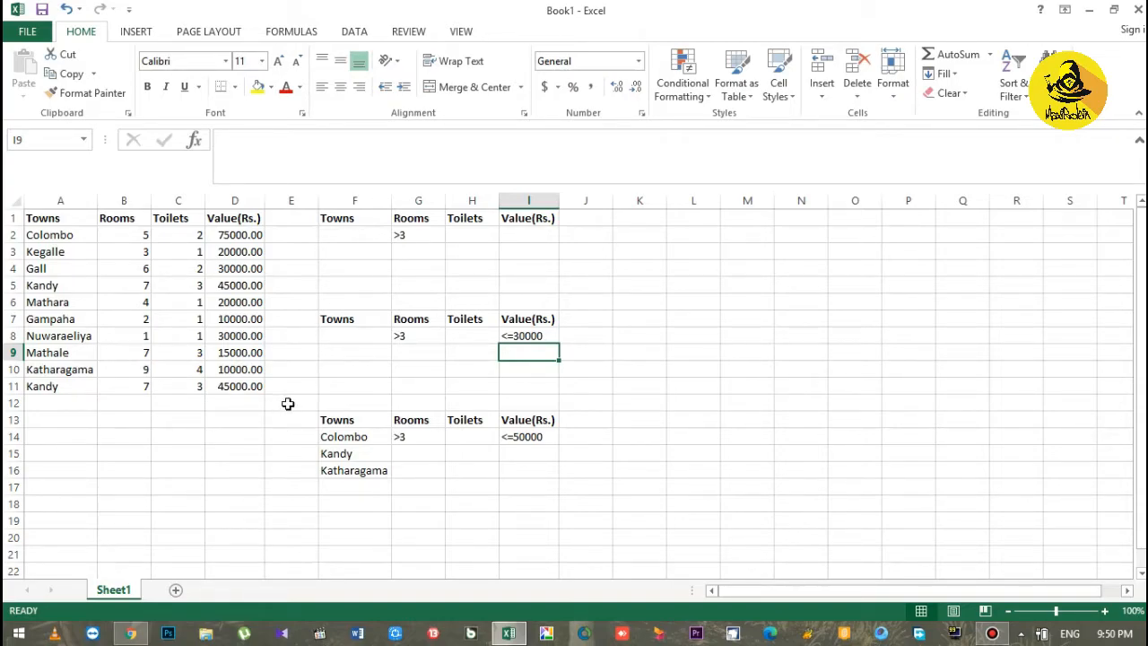
click(663, 228)
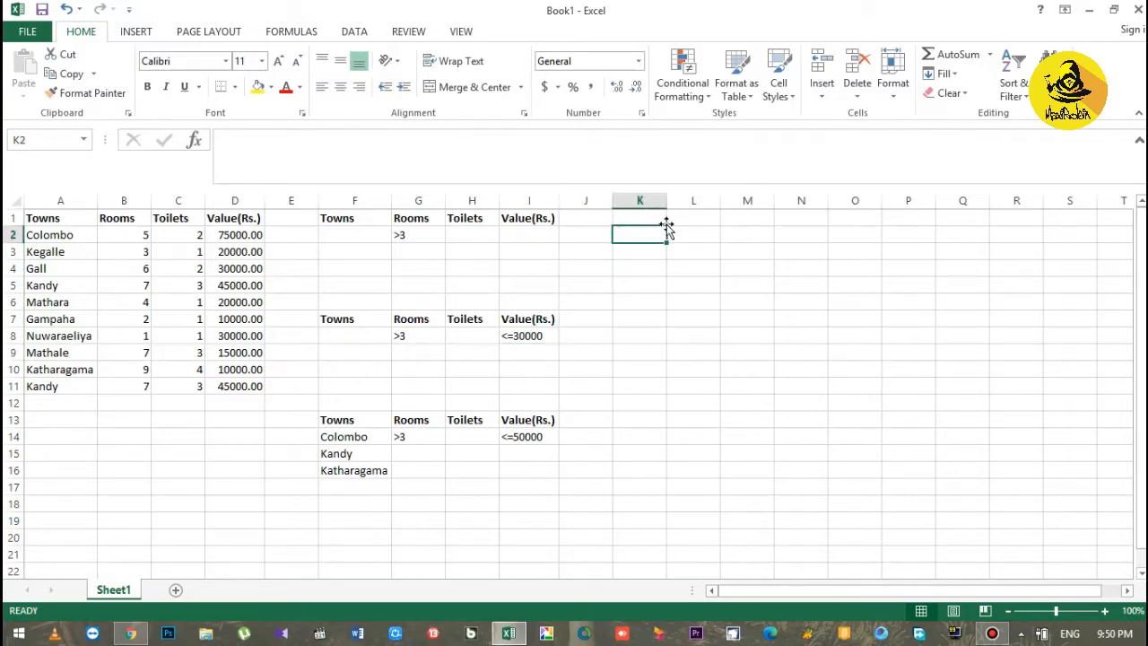
Step: Set up an Advanced Filter that copies to another location, with the Towns table A1:D11 including headings as list range
click(664, 218)
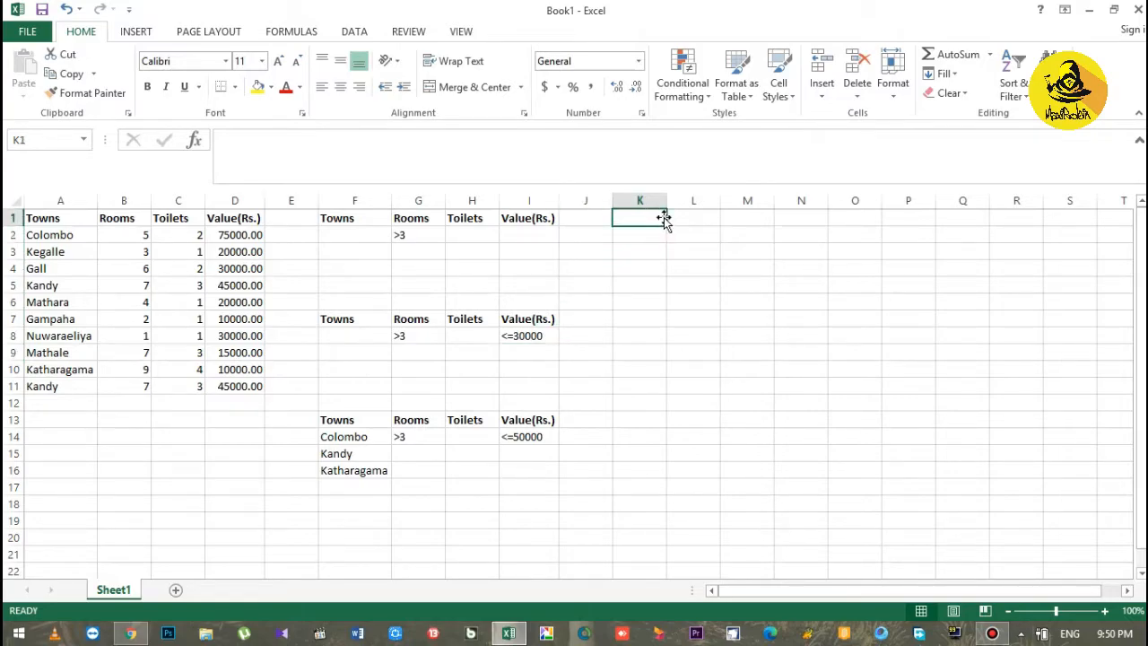
click(353, 32)
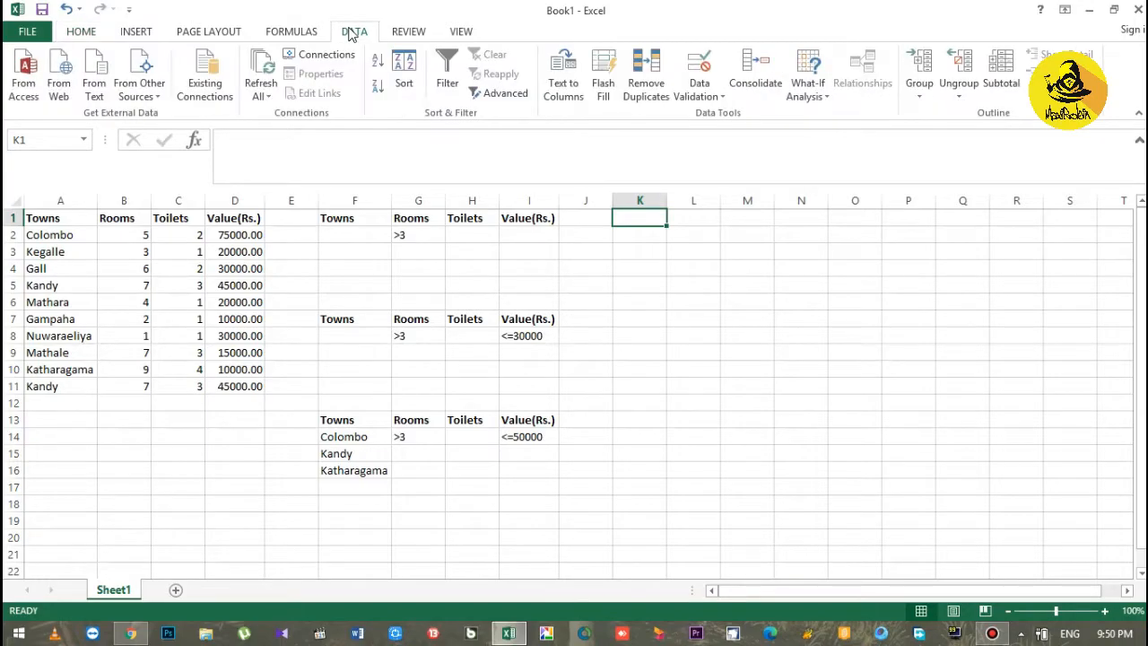
click(526, 101)
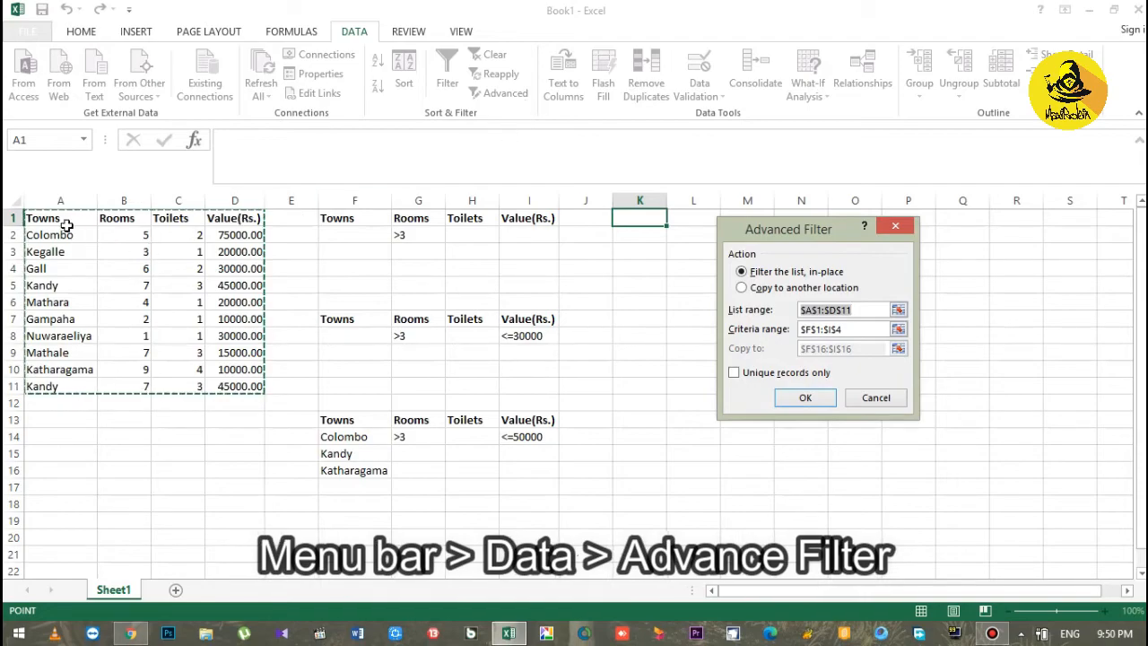
click(742, 289)
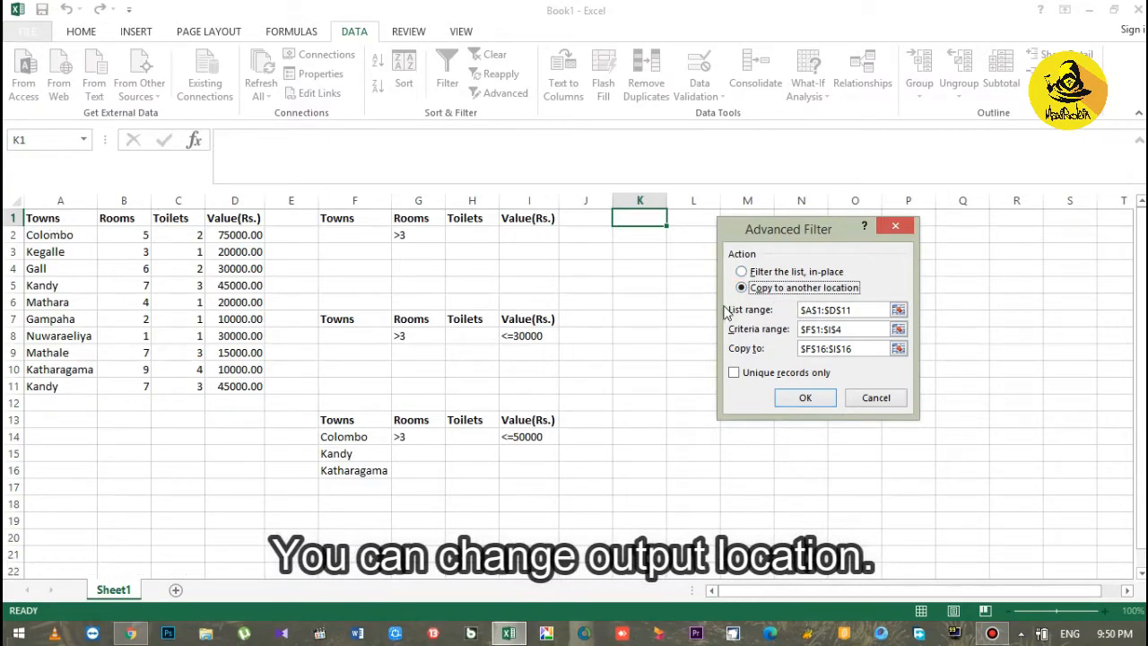
drag(854, 309, 793, 311)
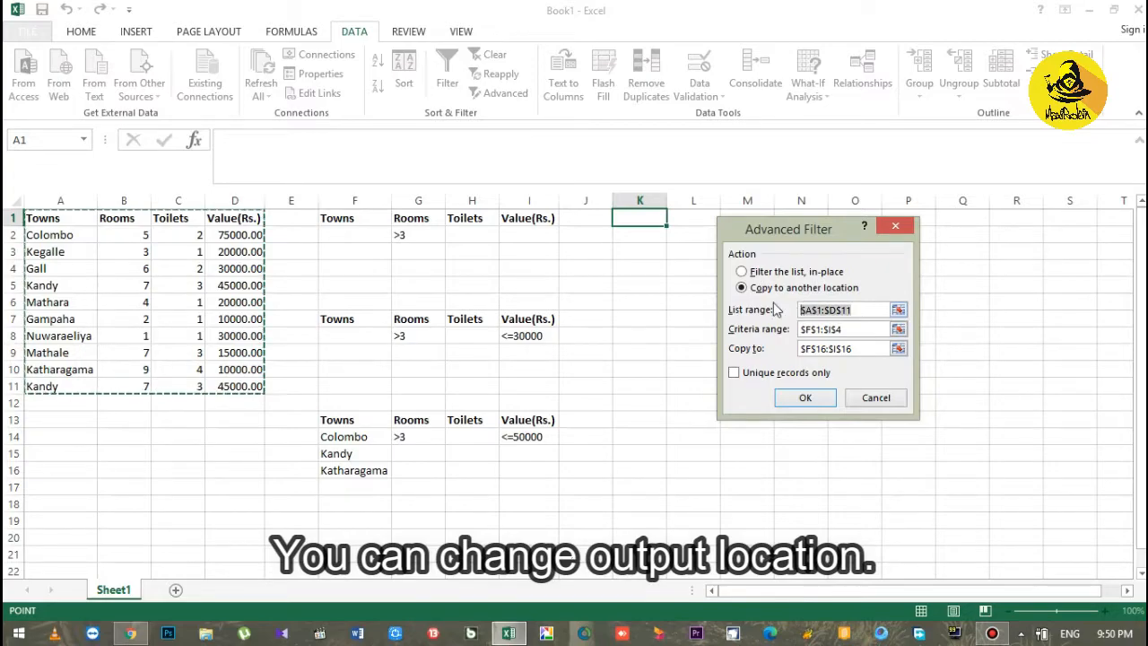
drag(77, 221, 242, 386)
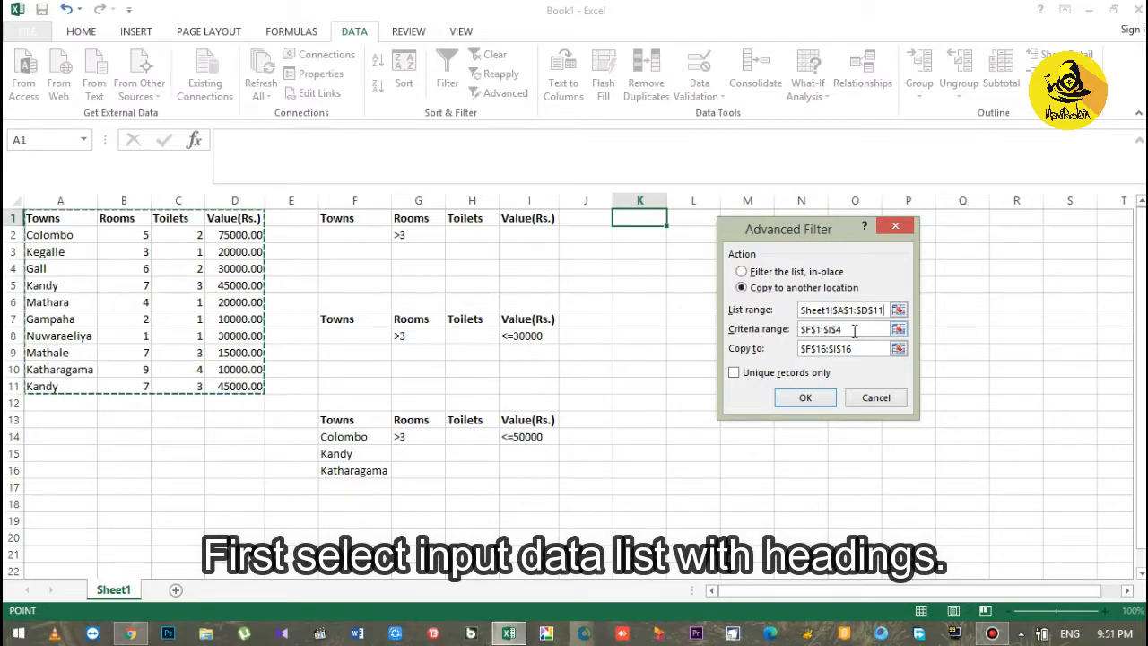
Step: Use F1:I2 as the criteria range and K1 as the copy destination, and run the filter
drag(859, 330, 795, 331)
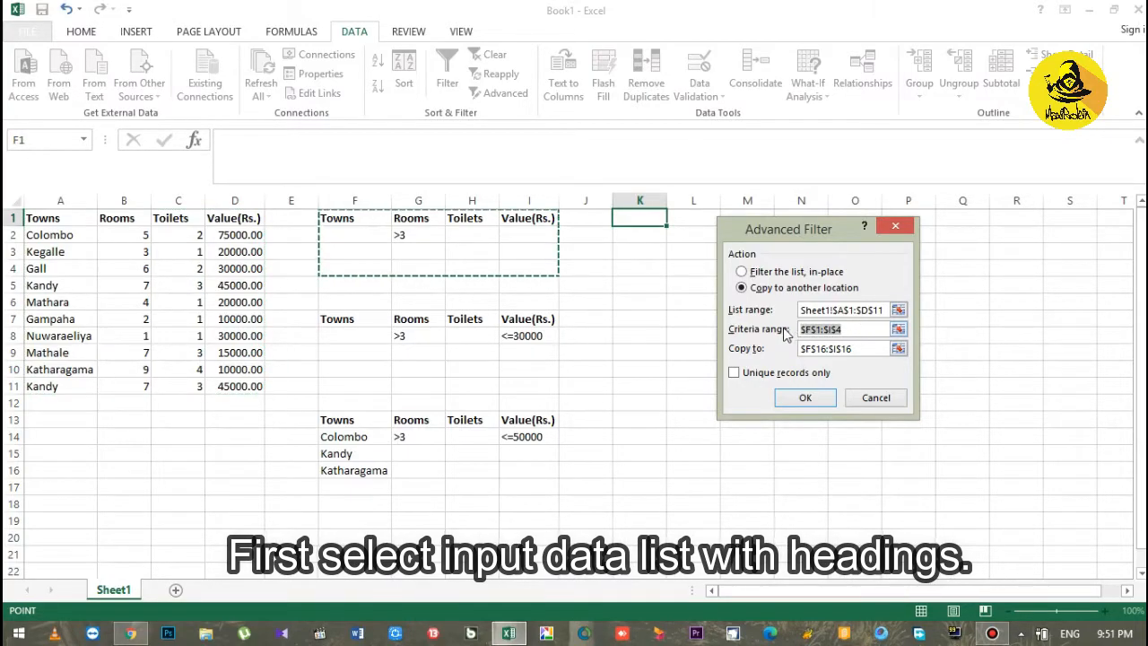
drag(324, 226, 545, 236)
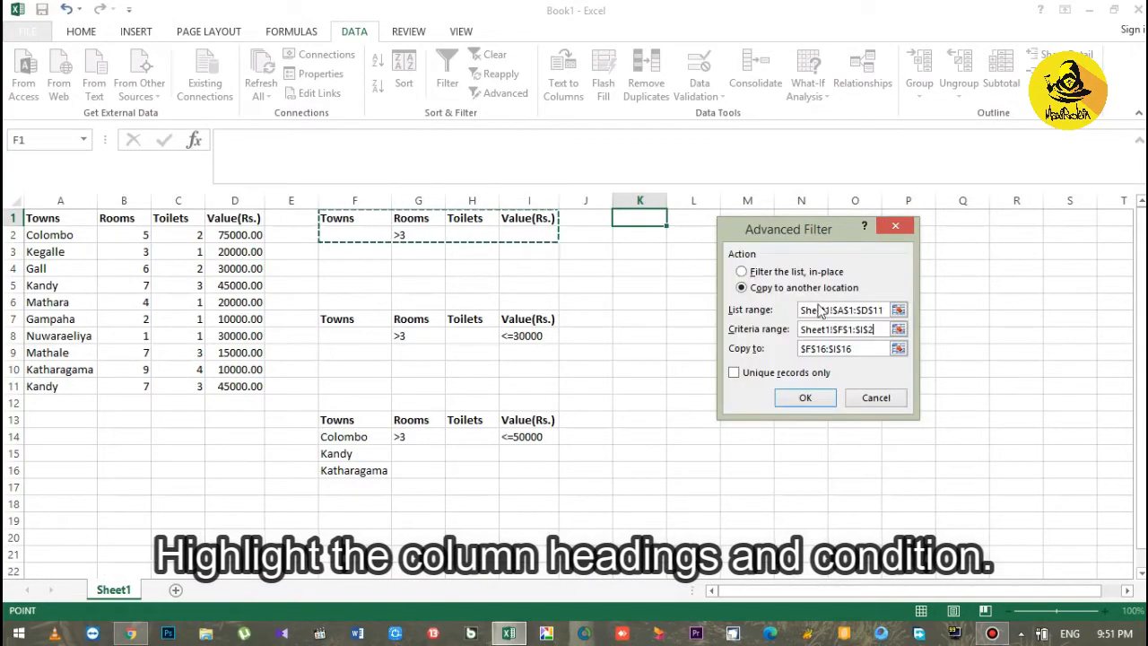
click(861, 348)
drag(861, 357, 796, 352)
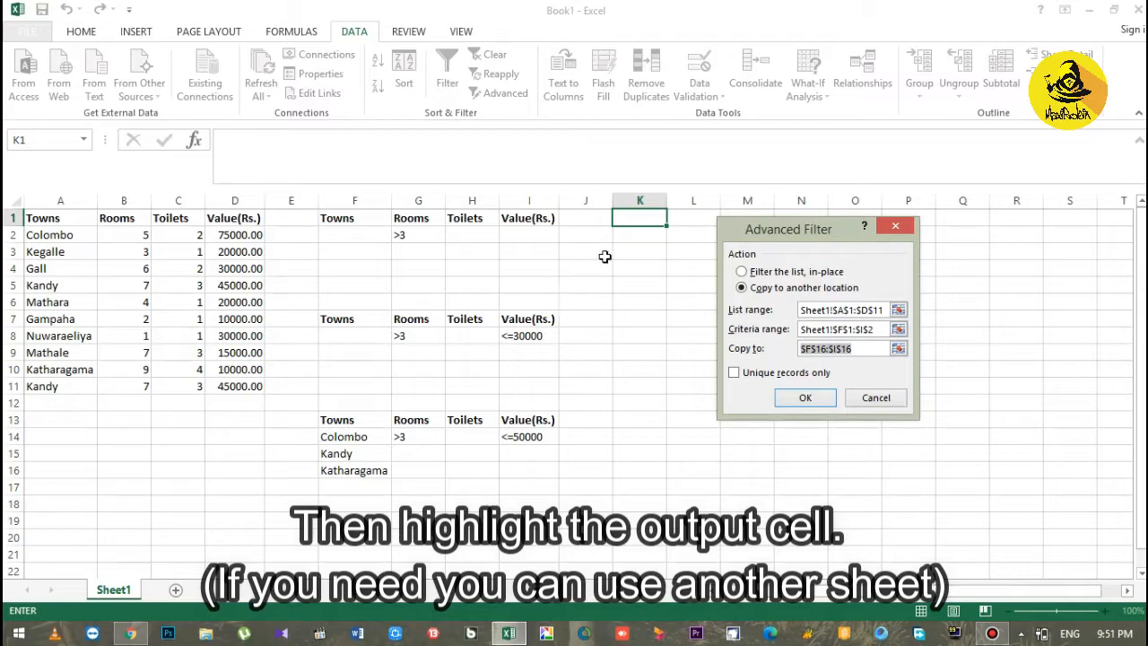
click(637, 219)
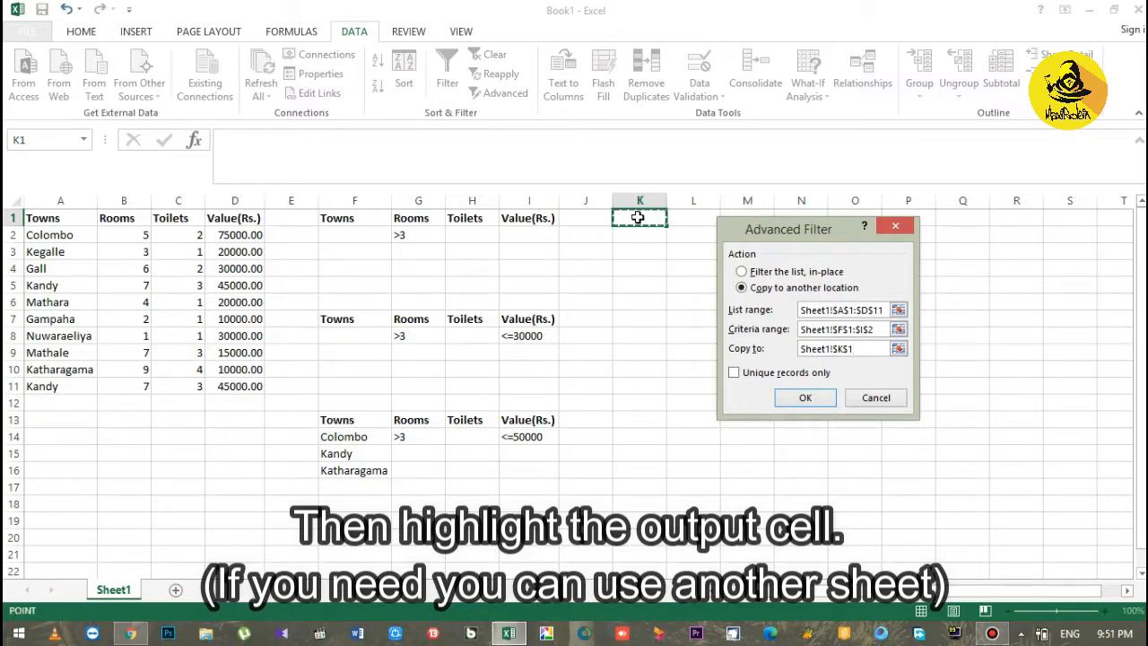
click(788, 399)
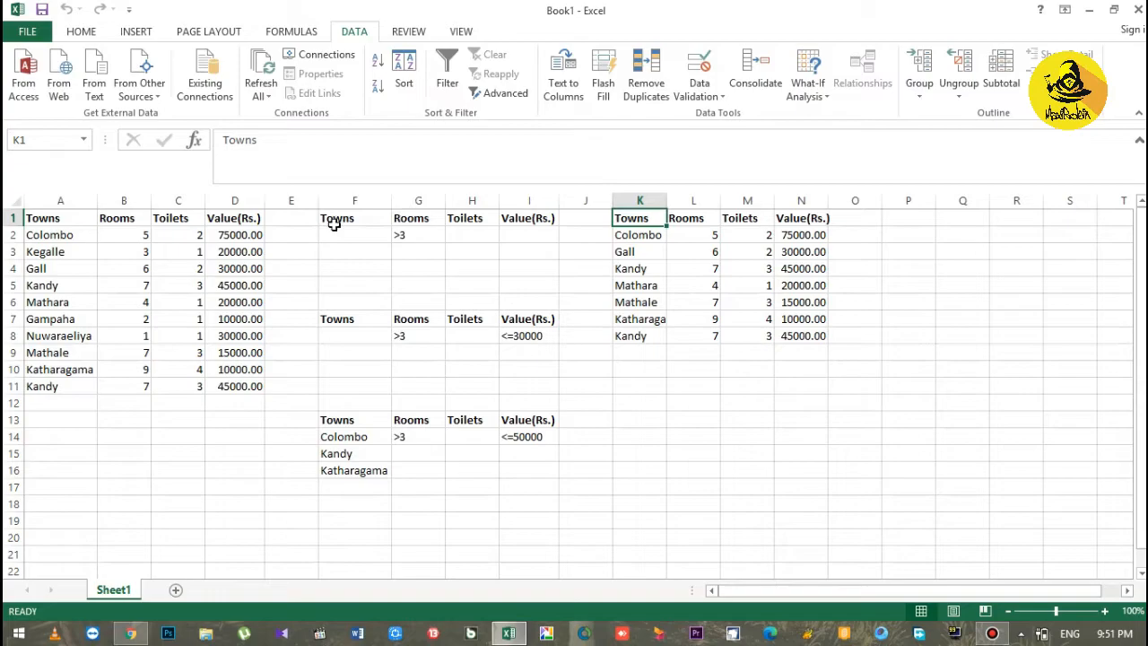
Step: Set up a second Advanced Filter on list range A1:D11 that copies its results to another location
click(627, 392)
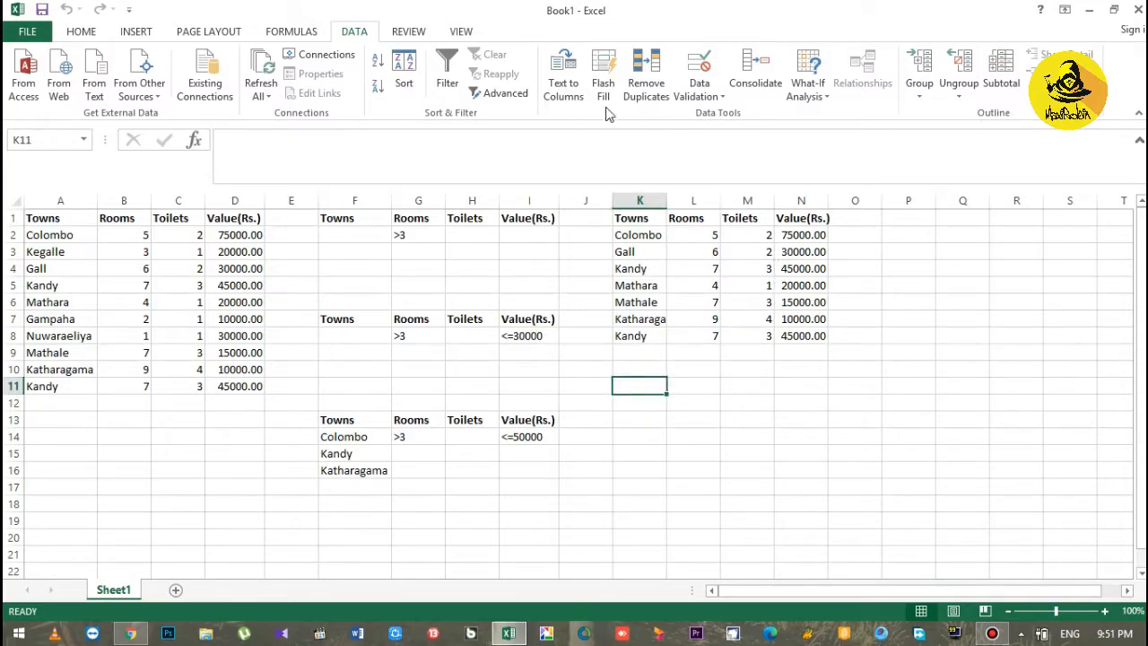
click(505, 100)
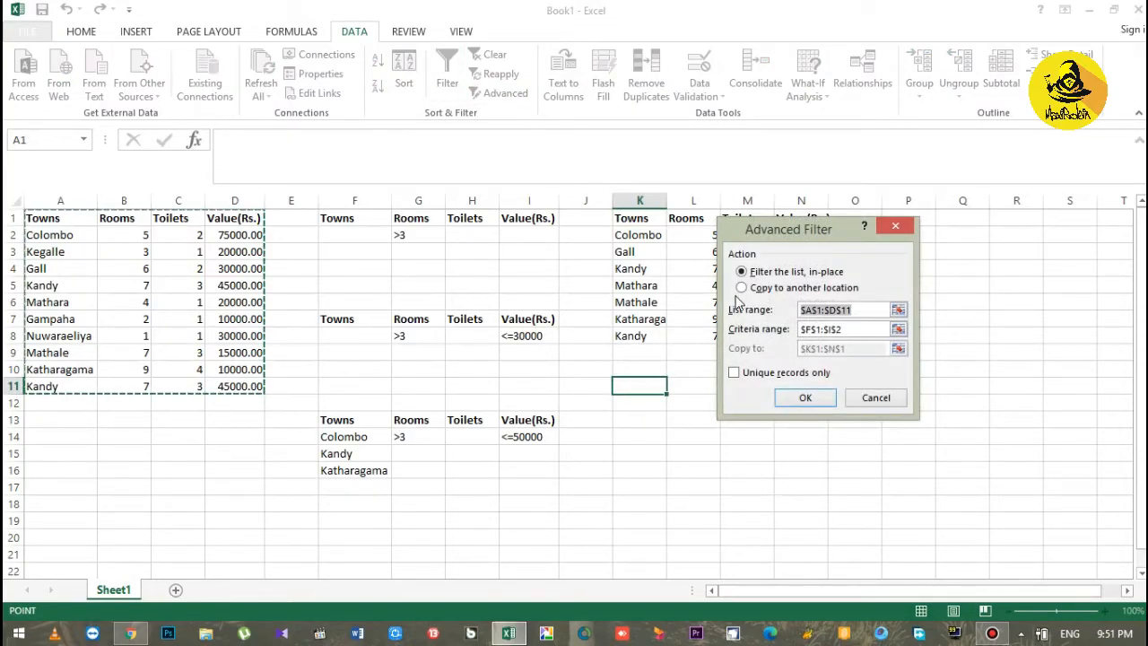
click(793, 289)
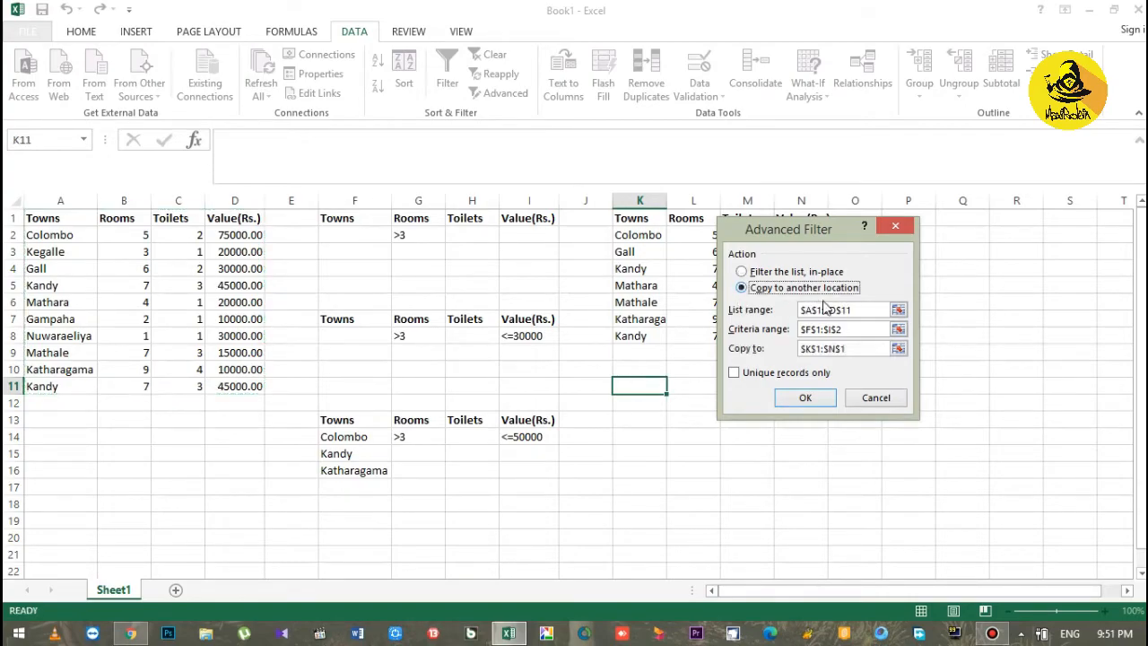
click(868, 313)
drag(36, 218, 235, 386)
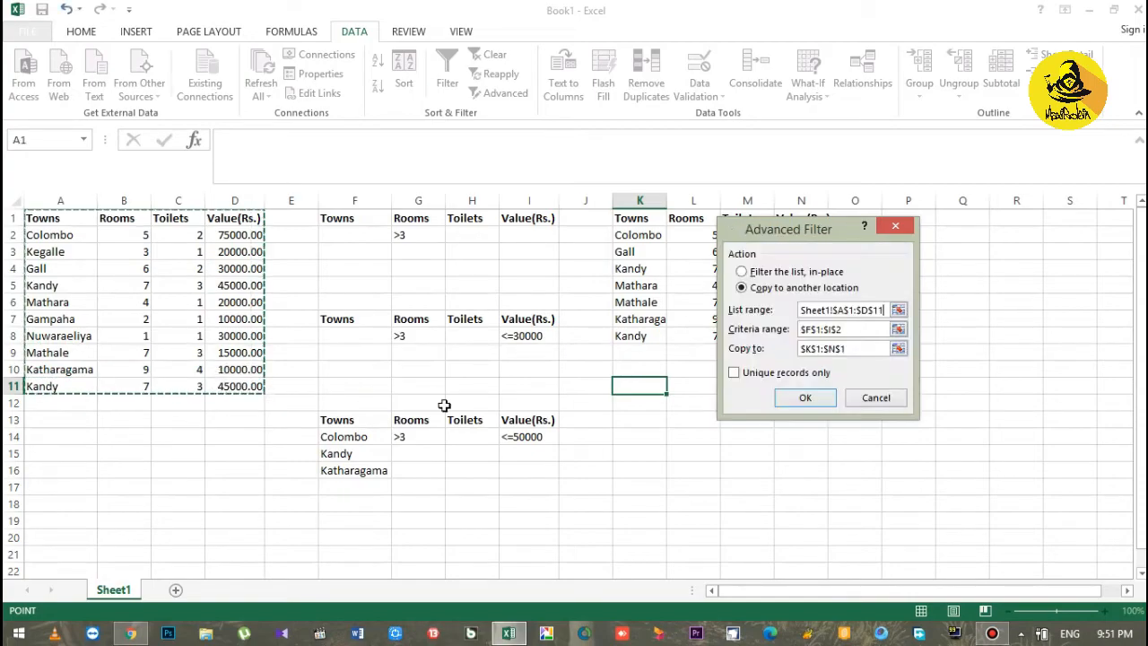
Step: Apply the criteria range F7:I8 and output the filtered rows starting at cell K11
click(843, 329)
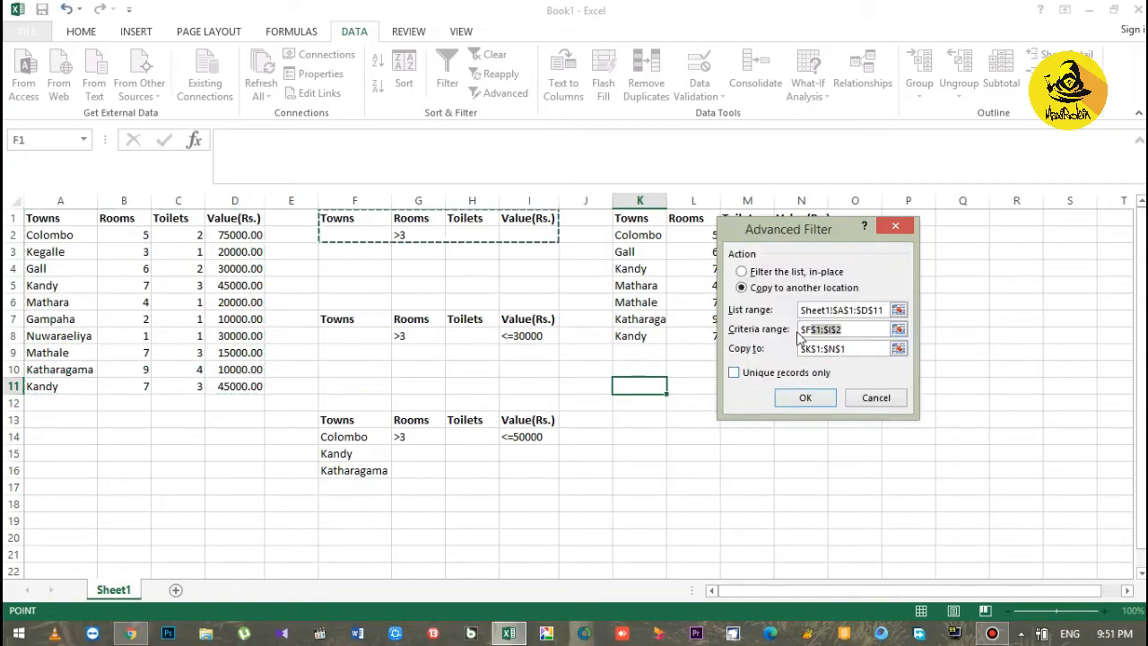
drag(327, 320, 532, 338)
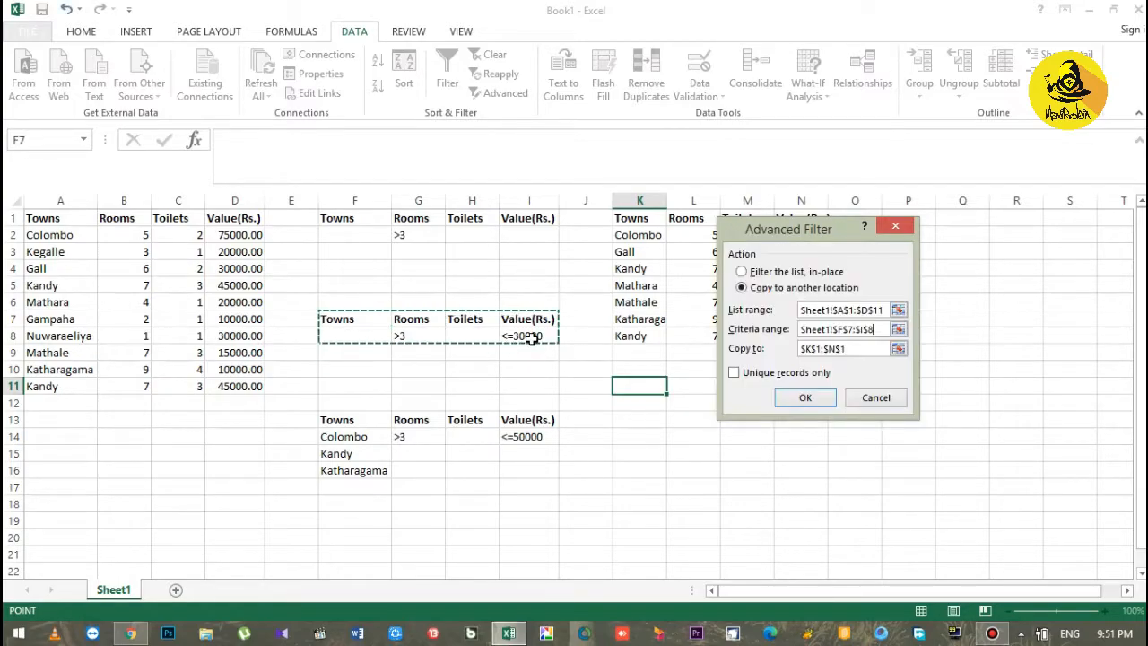
click(855, 349)
drag(856, 351, 774, 354)
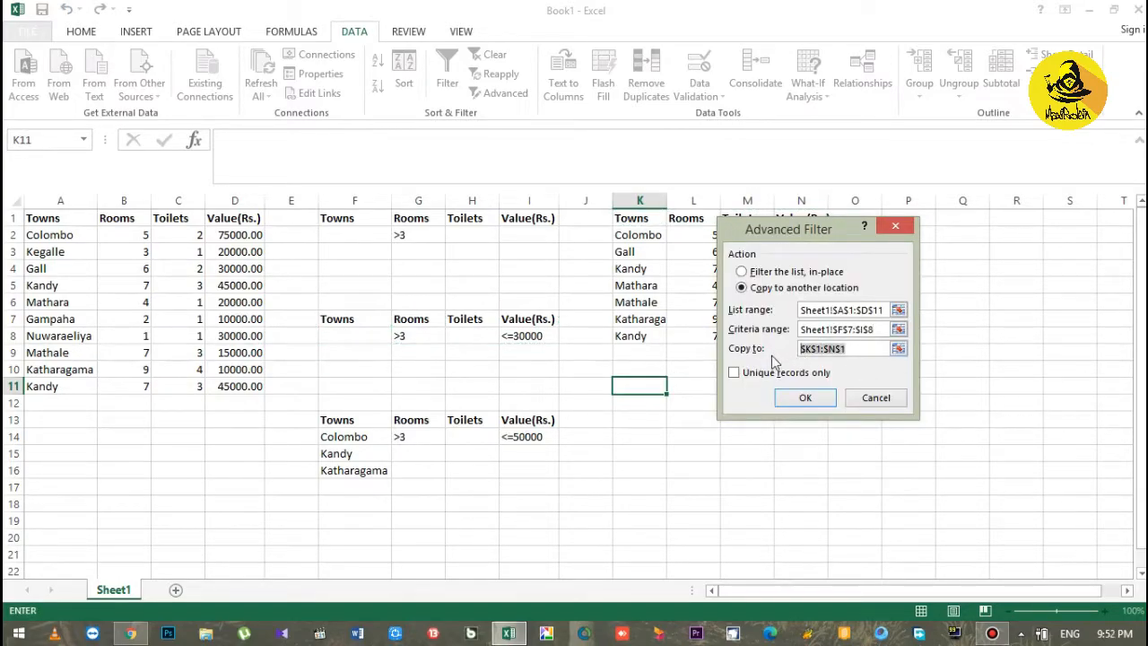
click(652, 386)
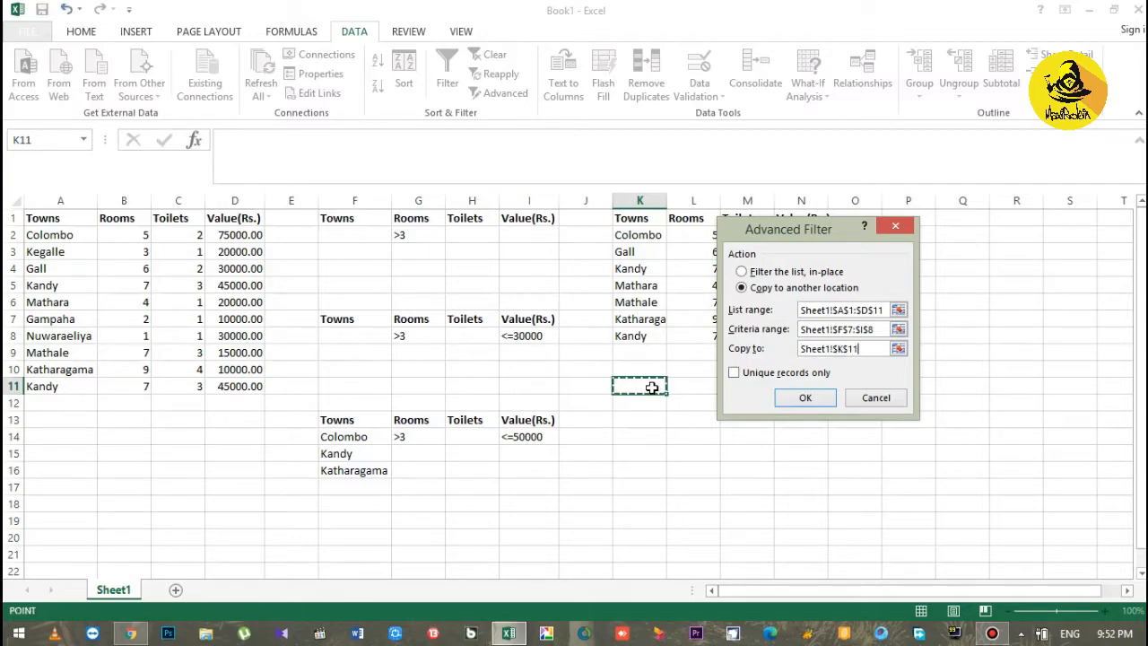
click(801, 399)
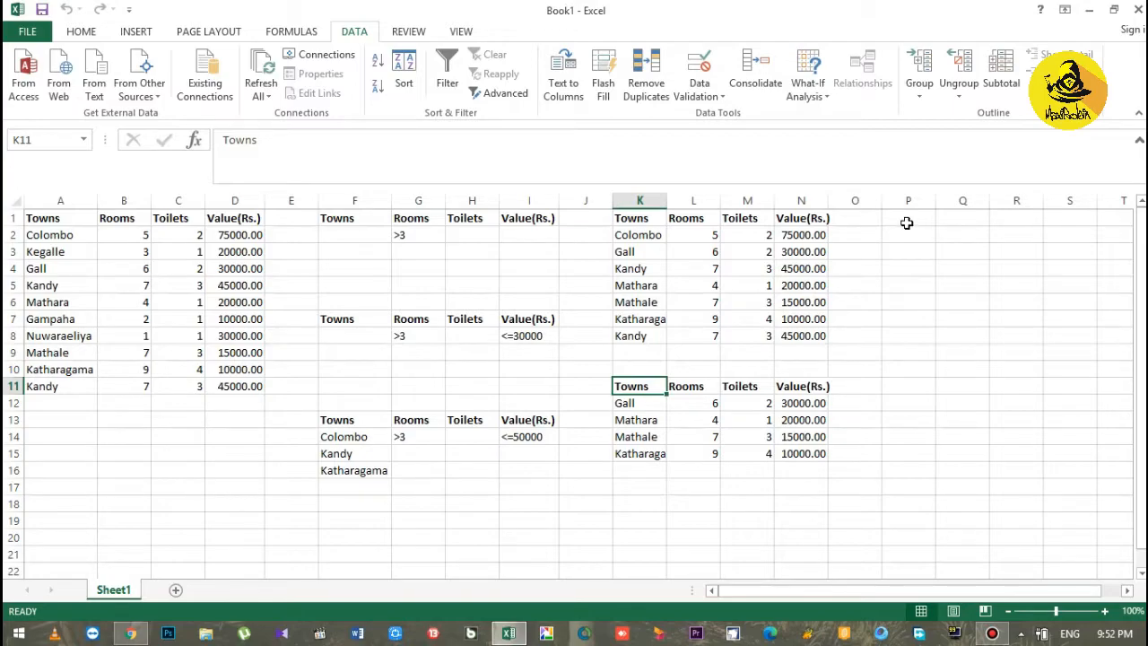
Step: Set up a third Advanced Filter with copying to another location and A1:D11 as the list range
click(634, 491)
click(636, 502)
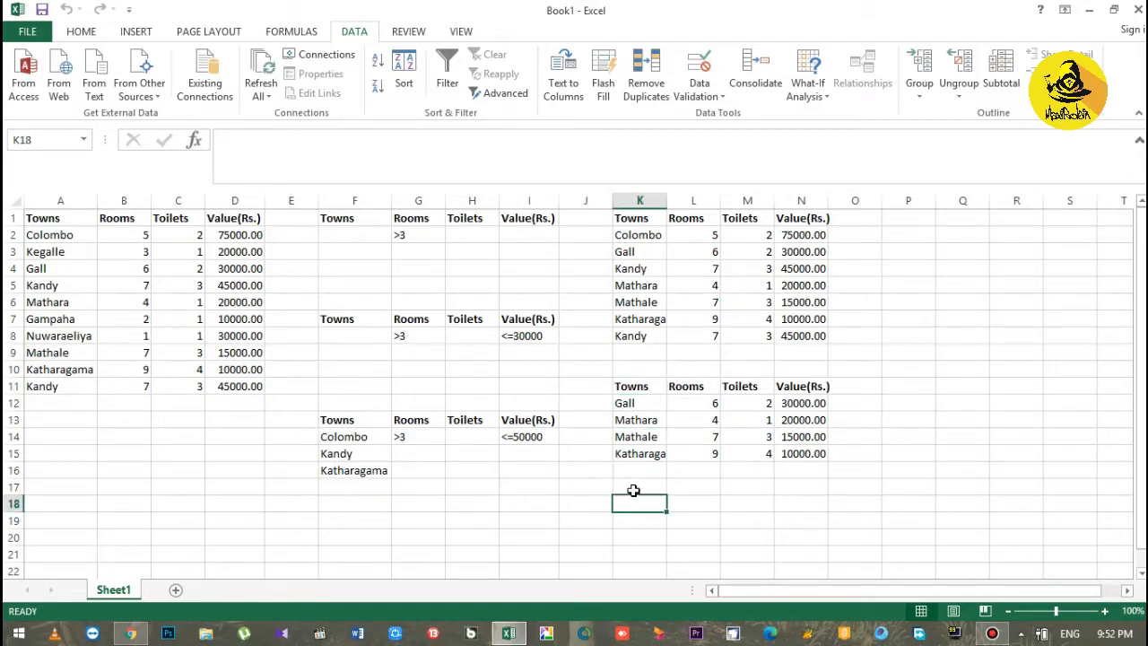
click(633, 491)
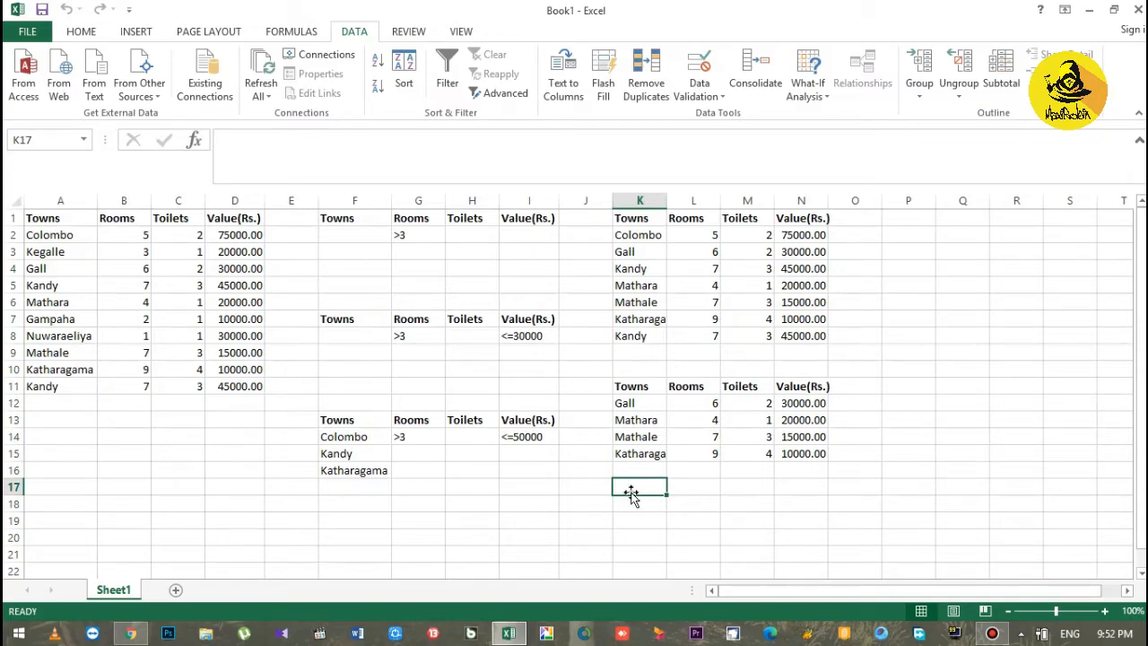
click(499, 93)
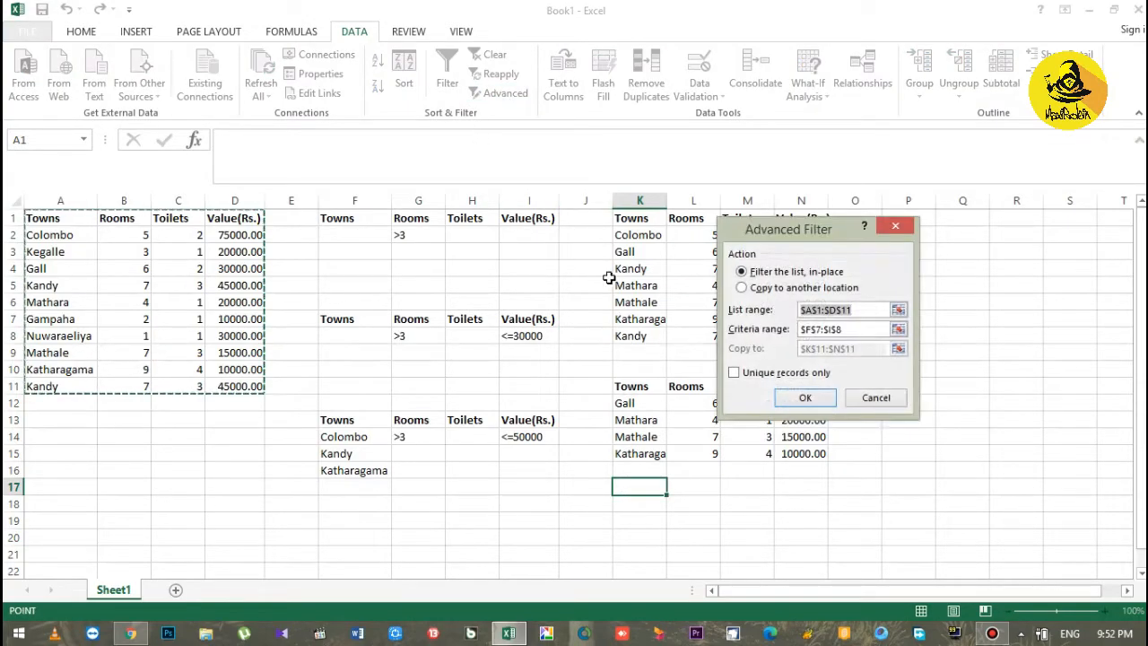
click(758, 288)
drag(868, 312, 785, 309)
drag(72, 221, 267, 388)
Step: Filter with the criteria range F13:I16 and copy the matching rows to cell K17
drag(850, 331, 768, 333)
drag(323, 422, 525, 472)
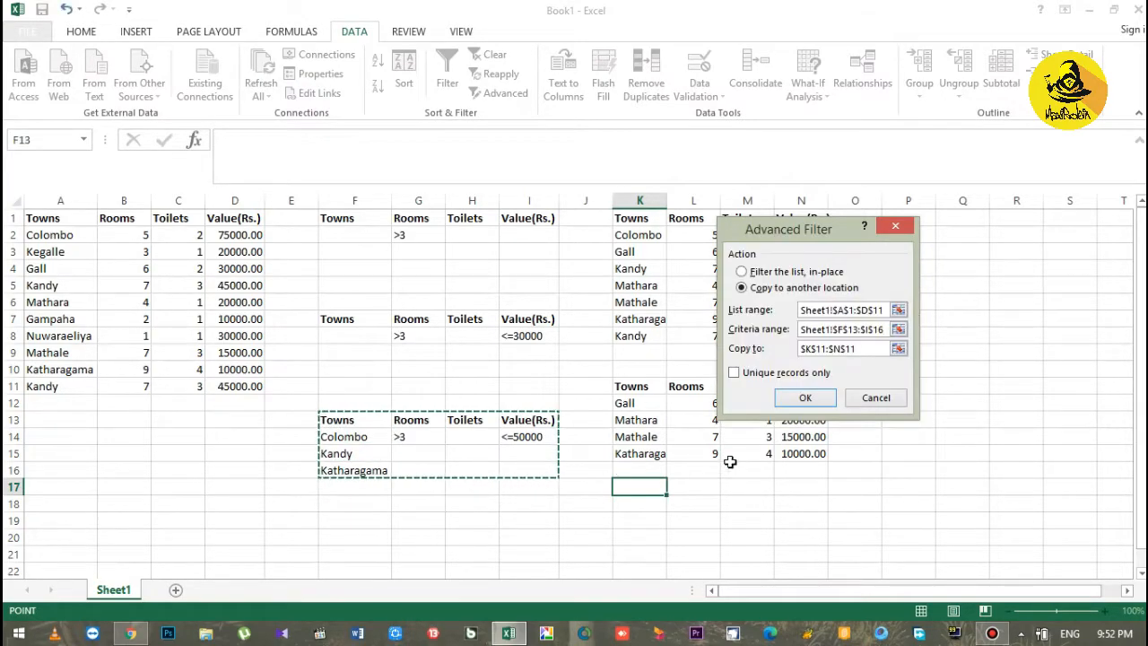
drag(859, 349, 794, 350)
click(639, 492)
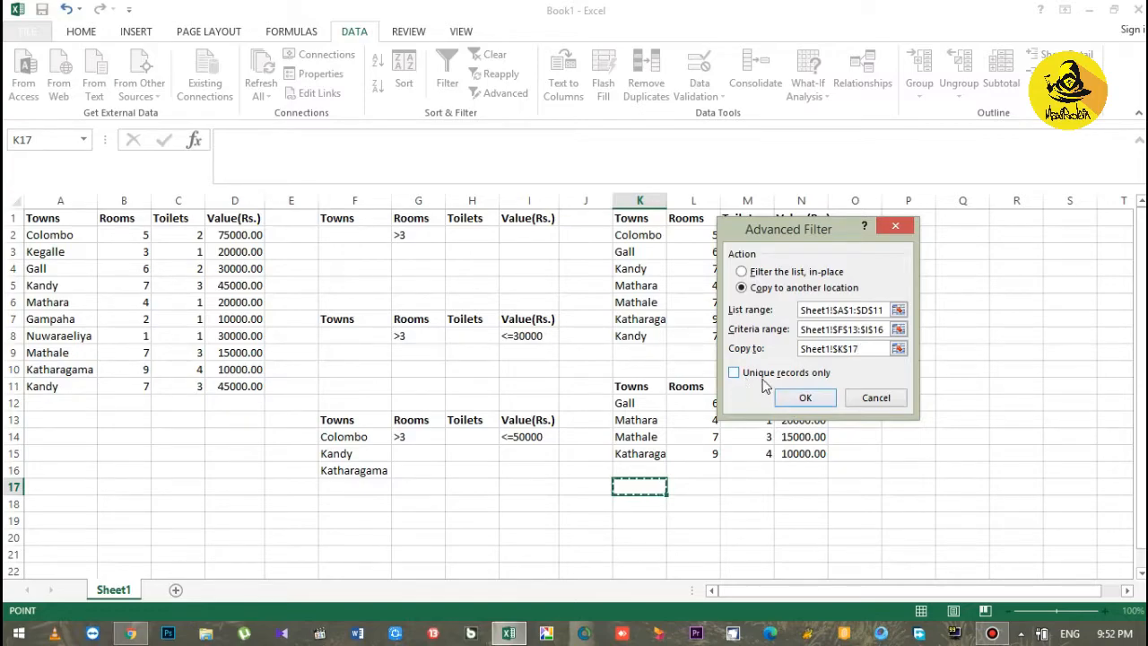
click(805, 397)
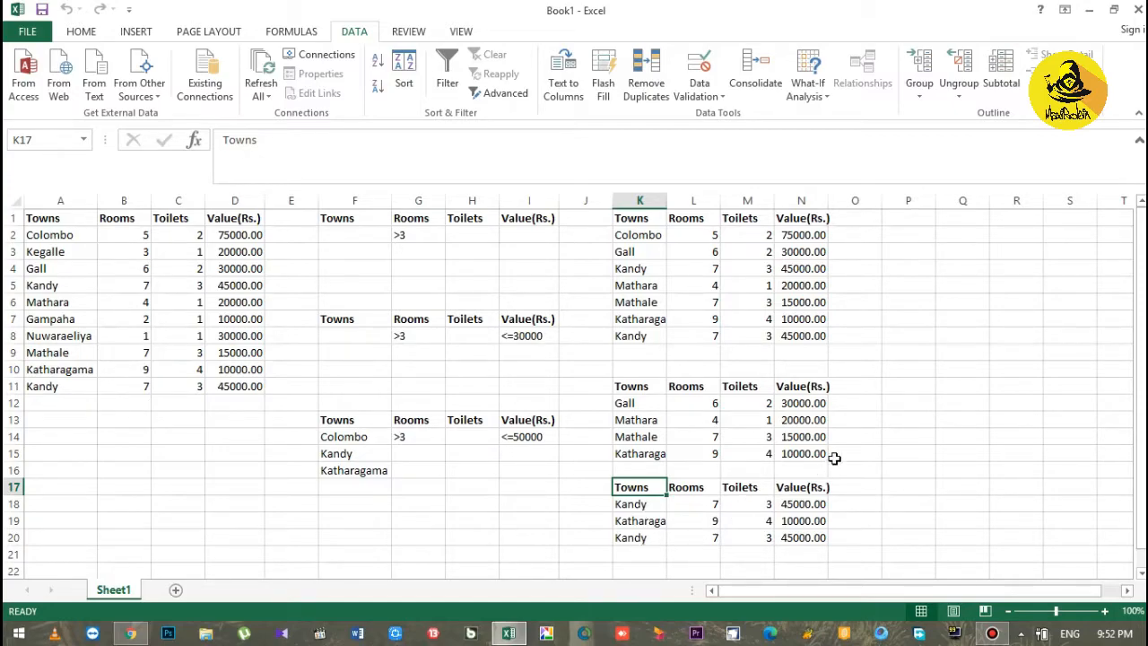
Step: Set up another Advanced Filter that copies to another location, using A1:D11 as the list range
click(878, 418)
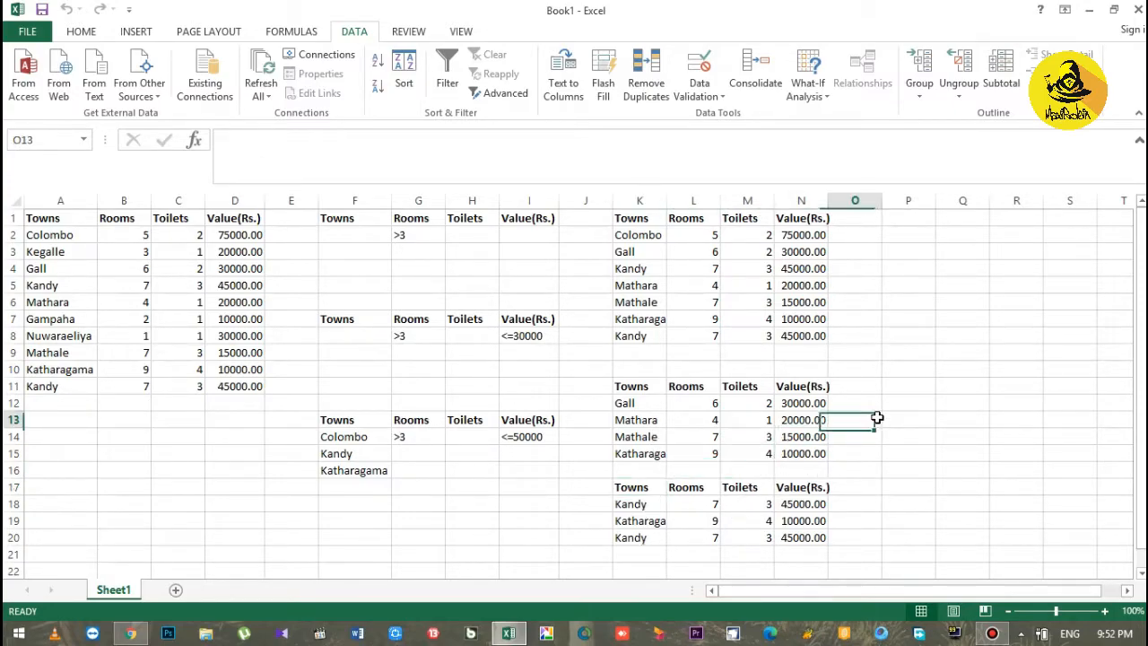
click(886, 469)
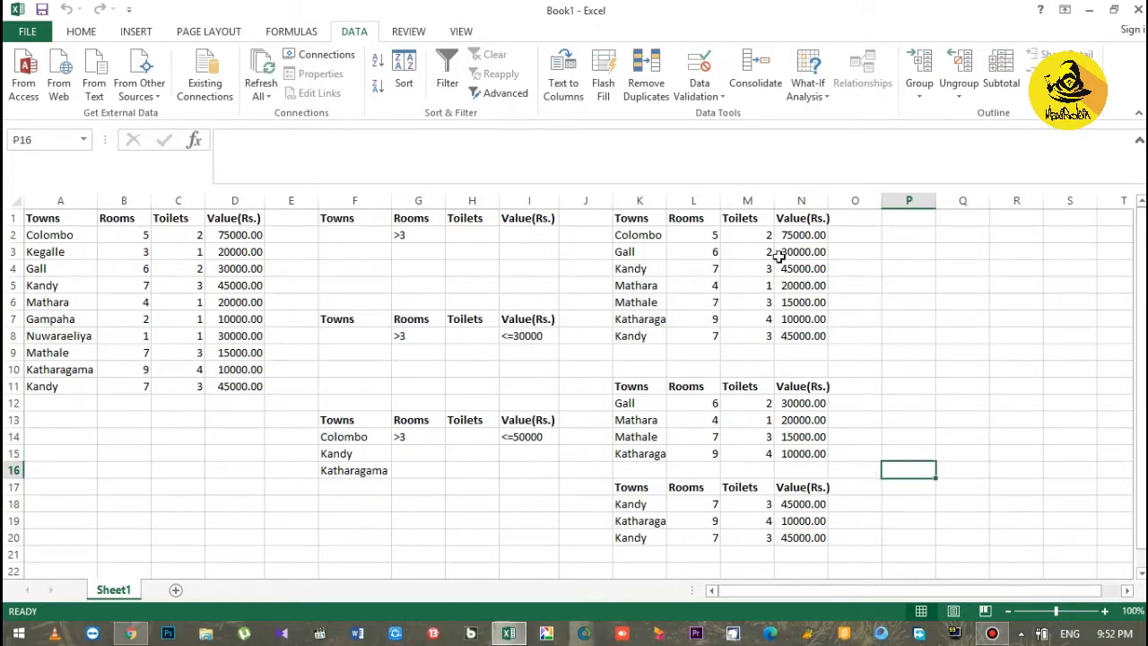
click(509, 97)
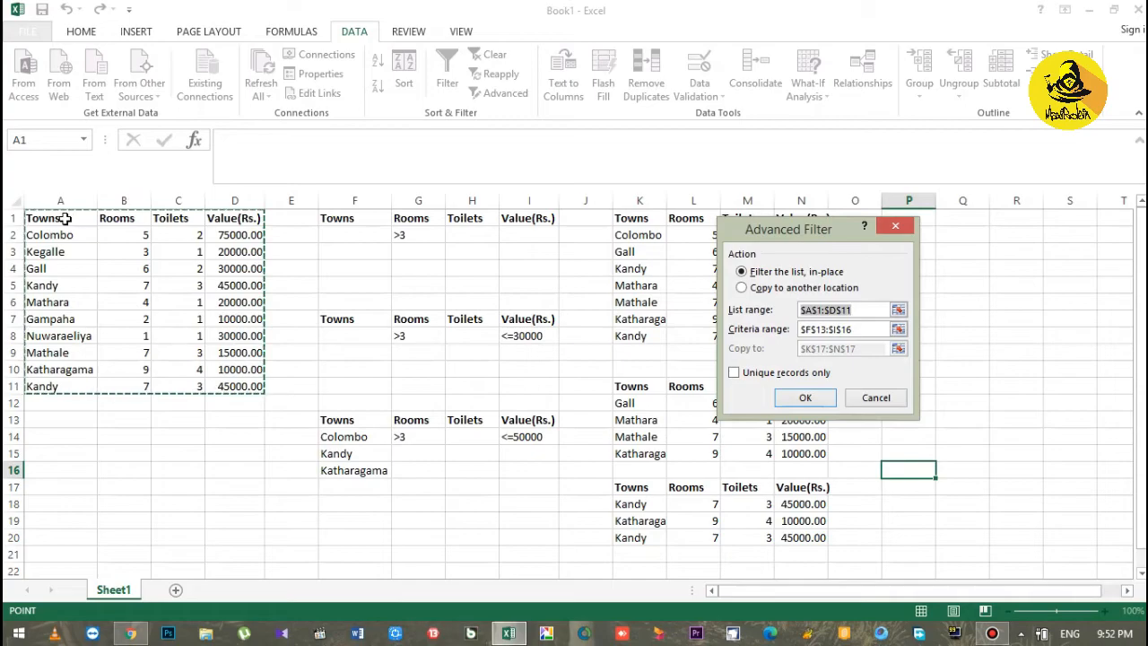
click(836, 288)
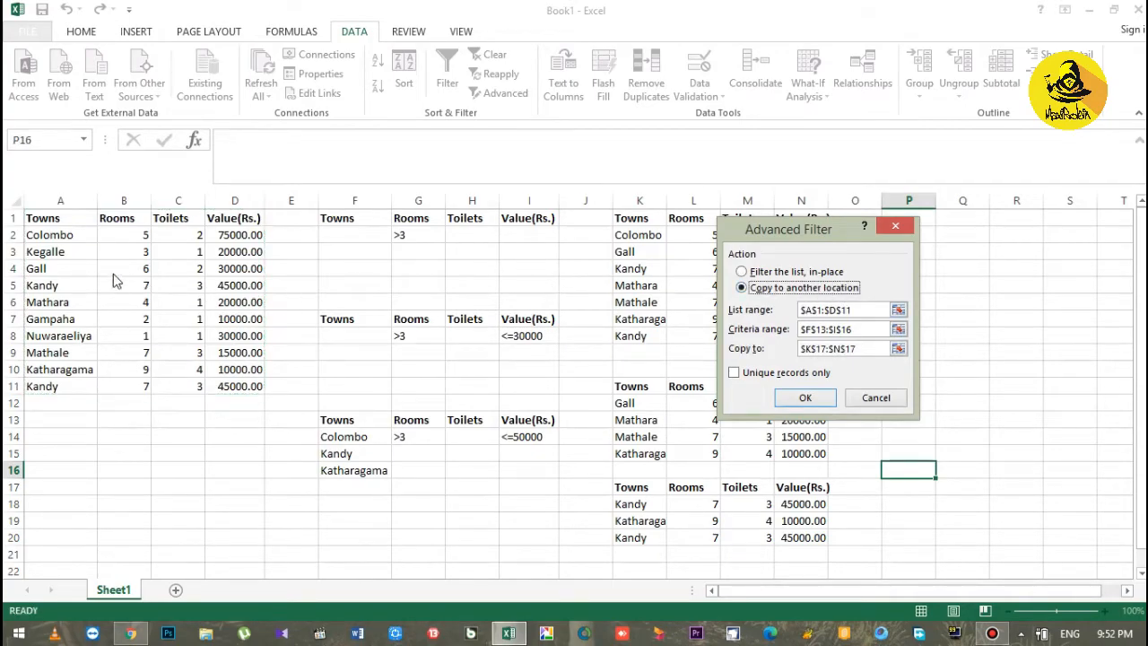
click(879, 310)
drag(63, 220, 236, 386)
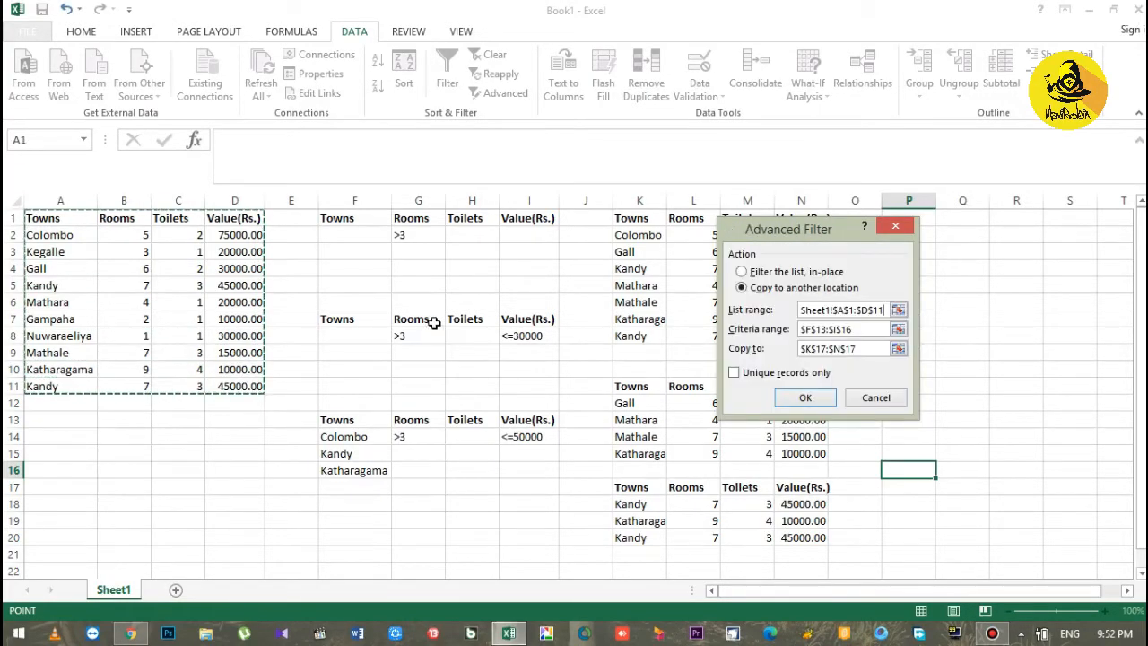
Step: Filter with the criteria range F13:I16, copying to cell P17 with unique records only
click(803, 331)
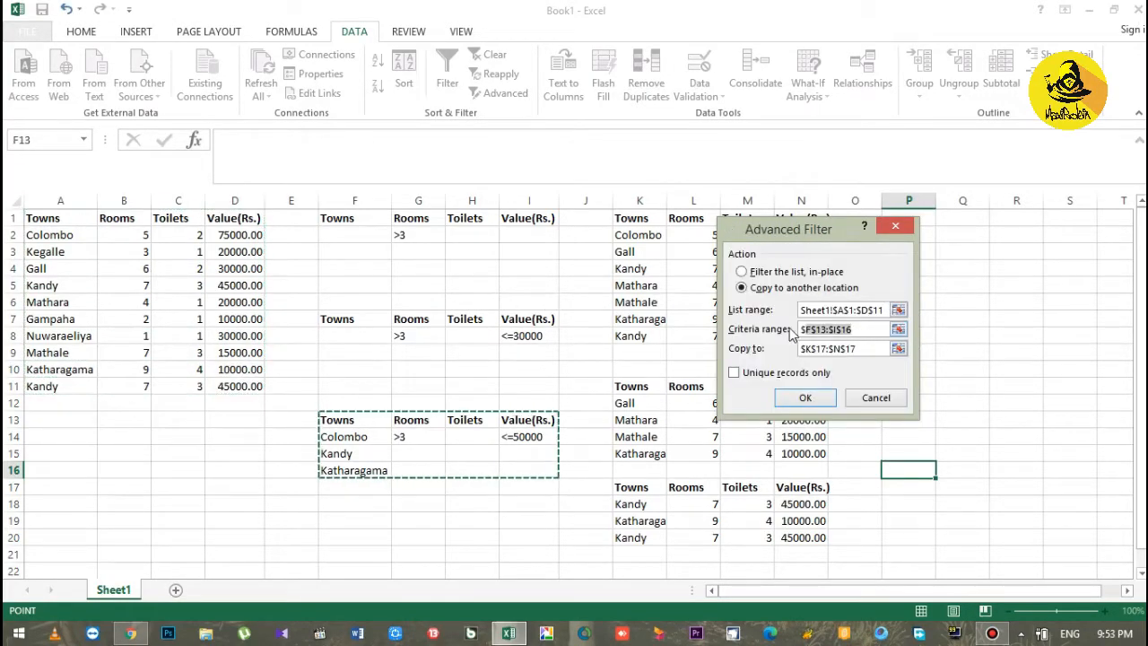
drag(333, 418, 529, 474)
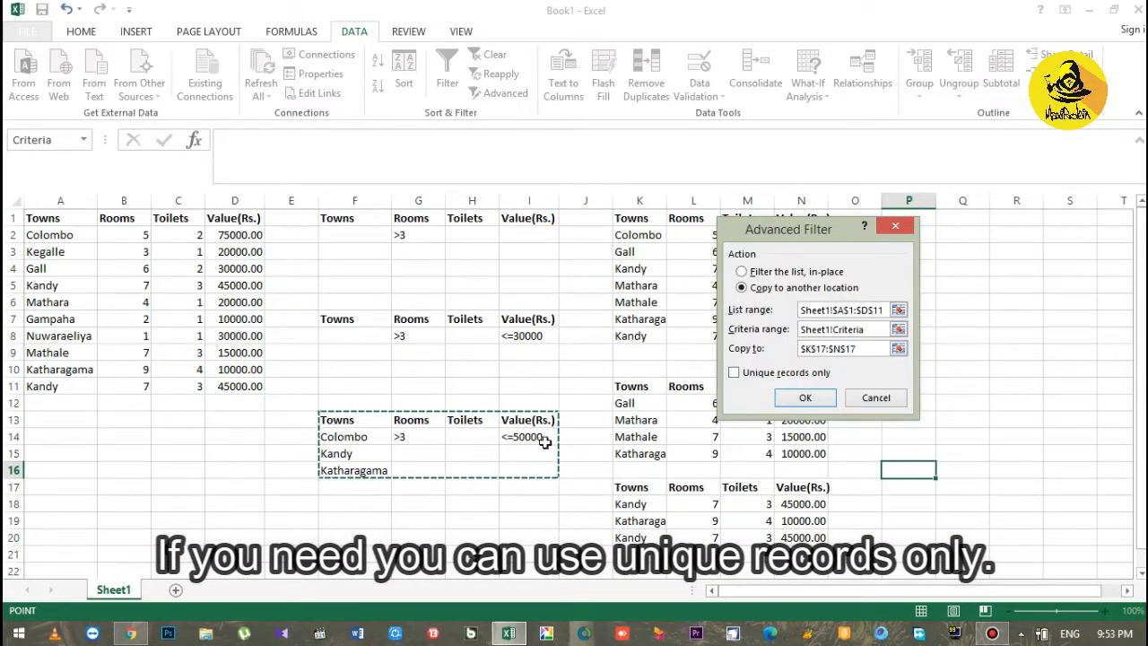
click(832, 350)
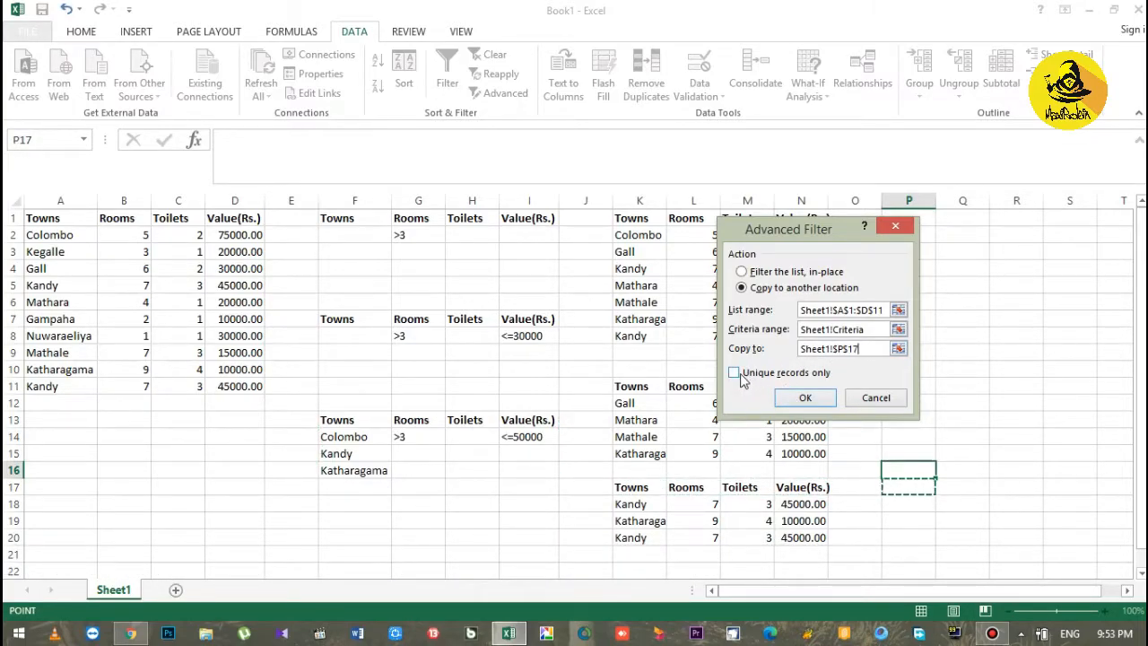
click(735, 374)
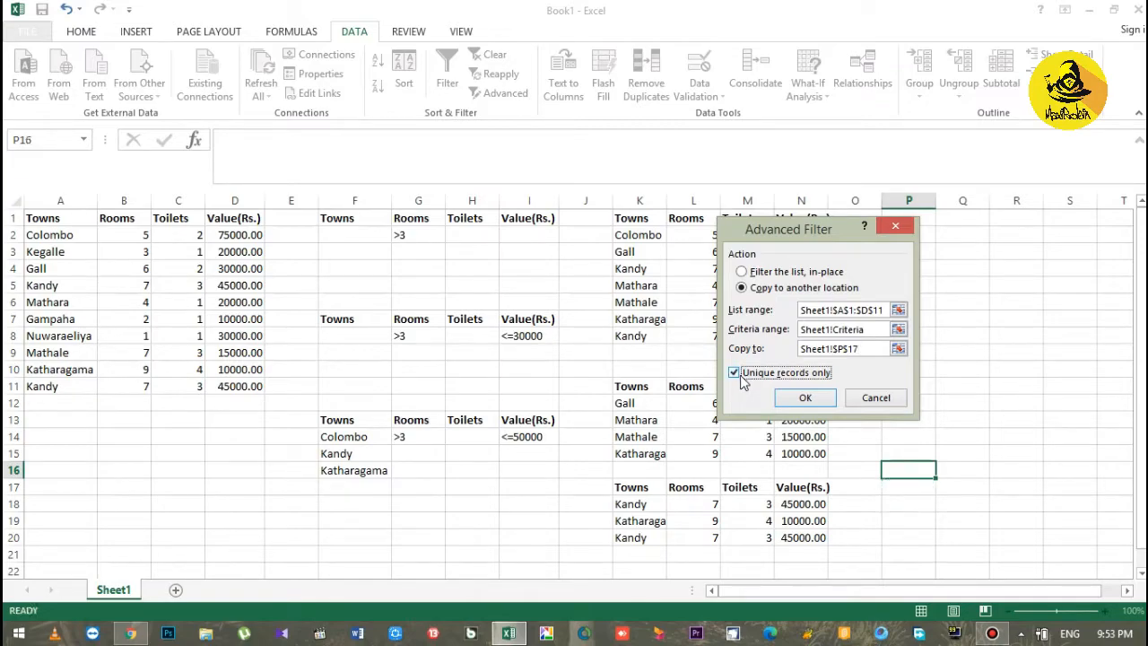
click(800, 398)
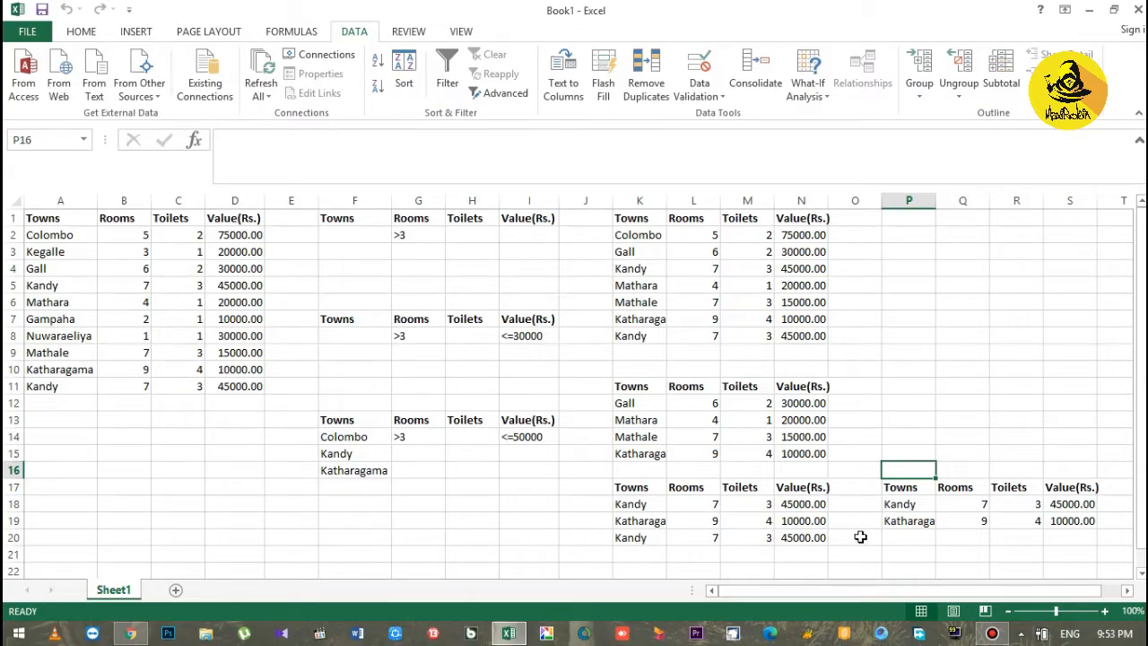
click(1006, 318)
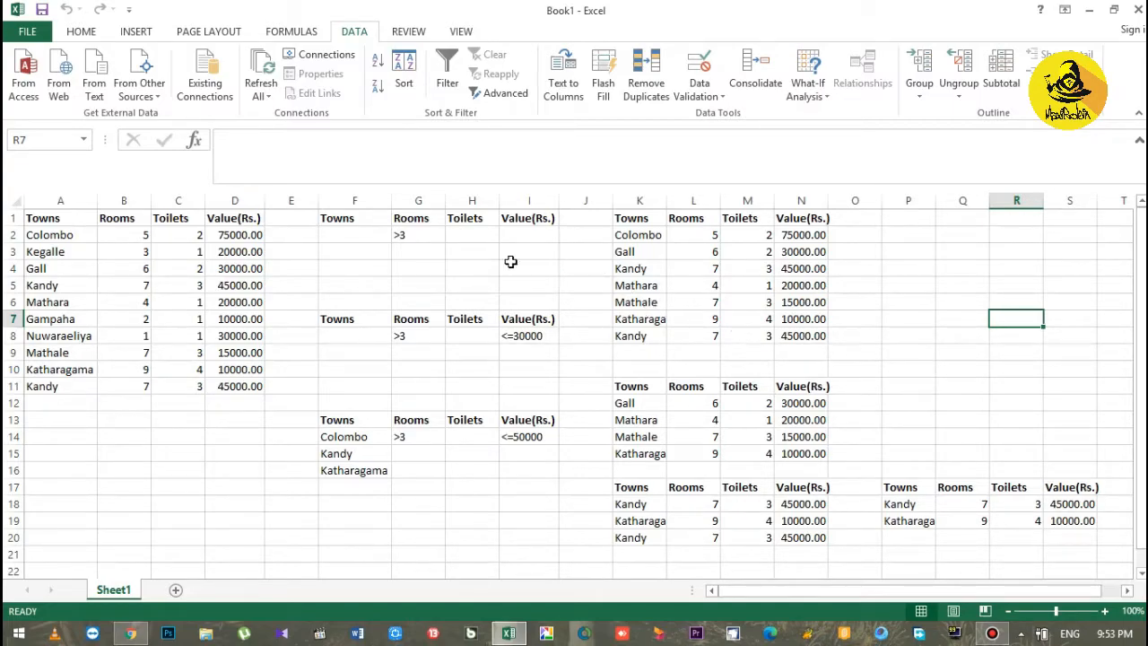
Step: Fill the first criteria area F1:J2 and its output range K1:N8 with a light gold colour
drag(340, 228, 801, 335)
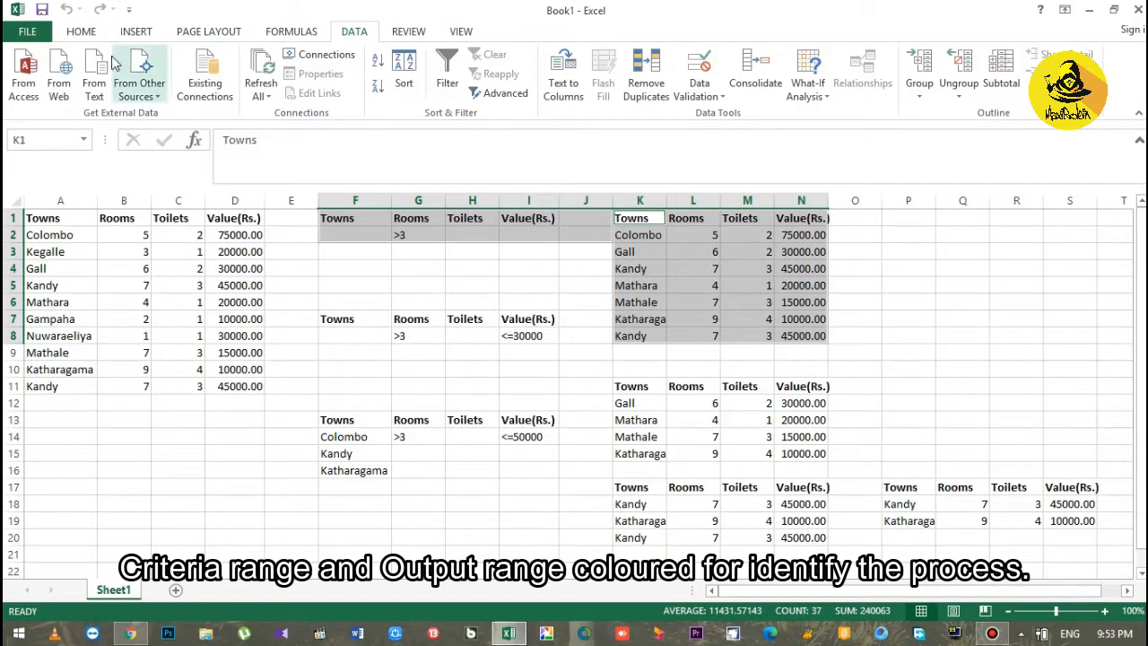
click(83, 32)
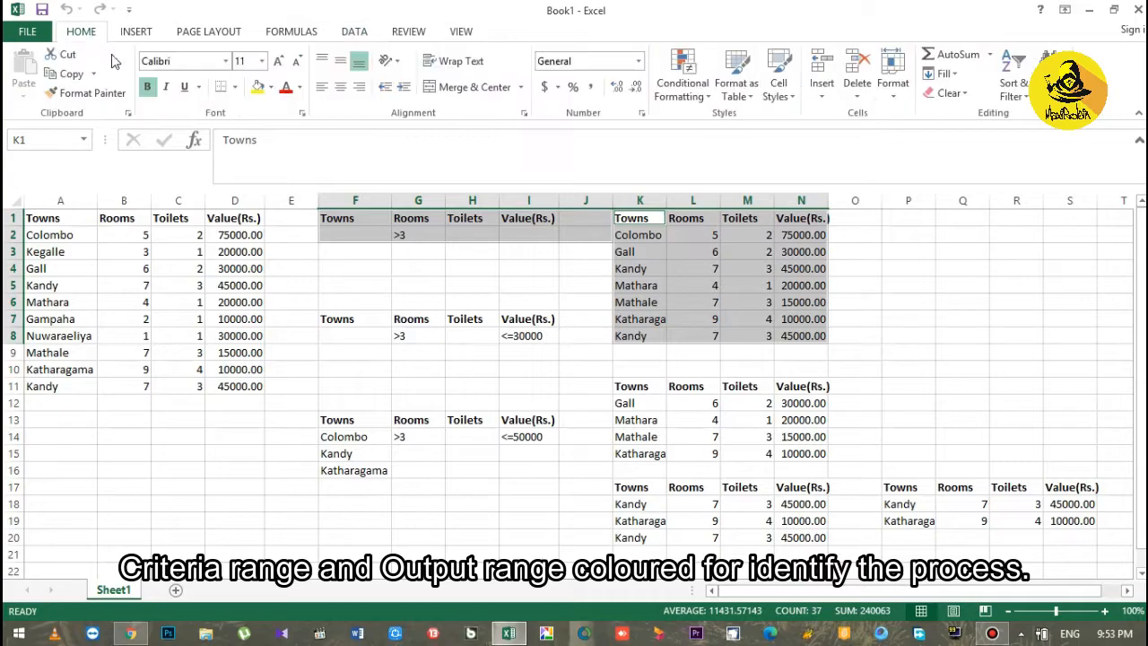
click(271, 88)
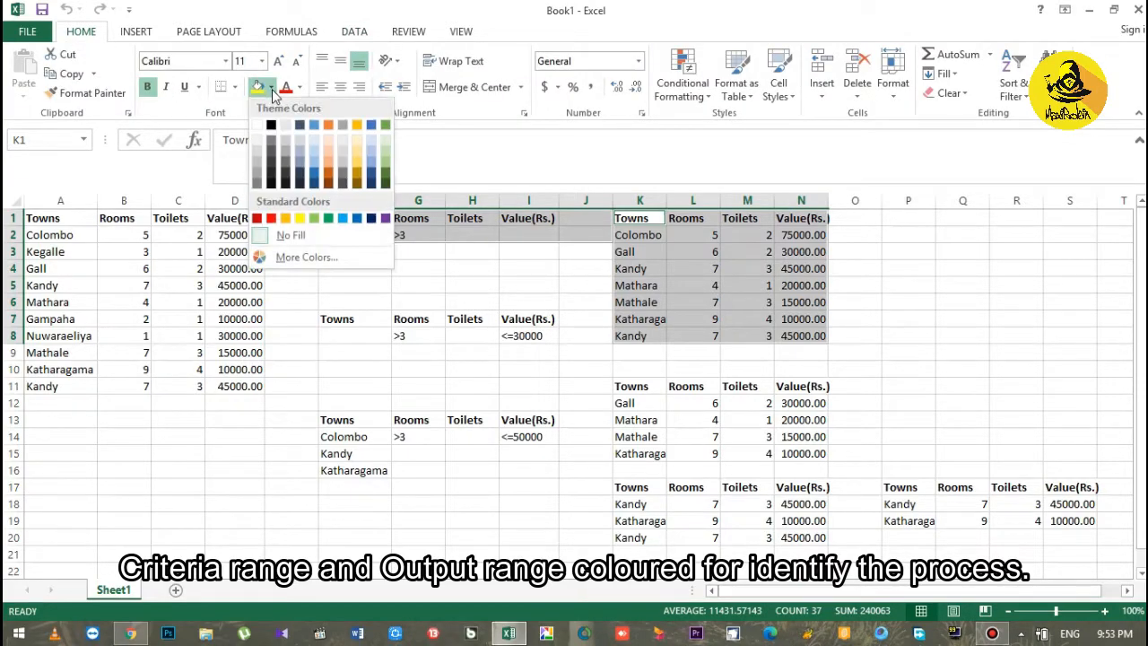
click(361, 143)
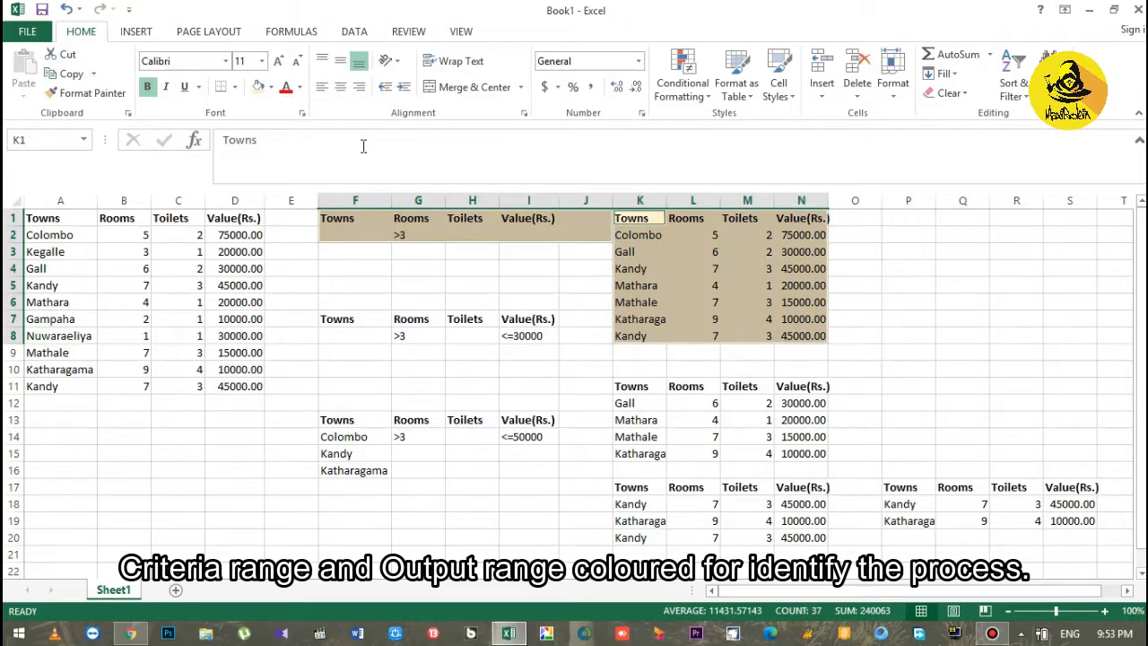
Step: Shade the second criteria range F7:I8 and its output range K11:N15 light blue
drag(333, 321, 522, 343)
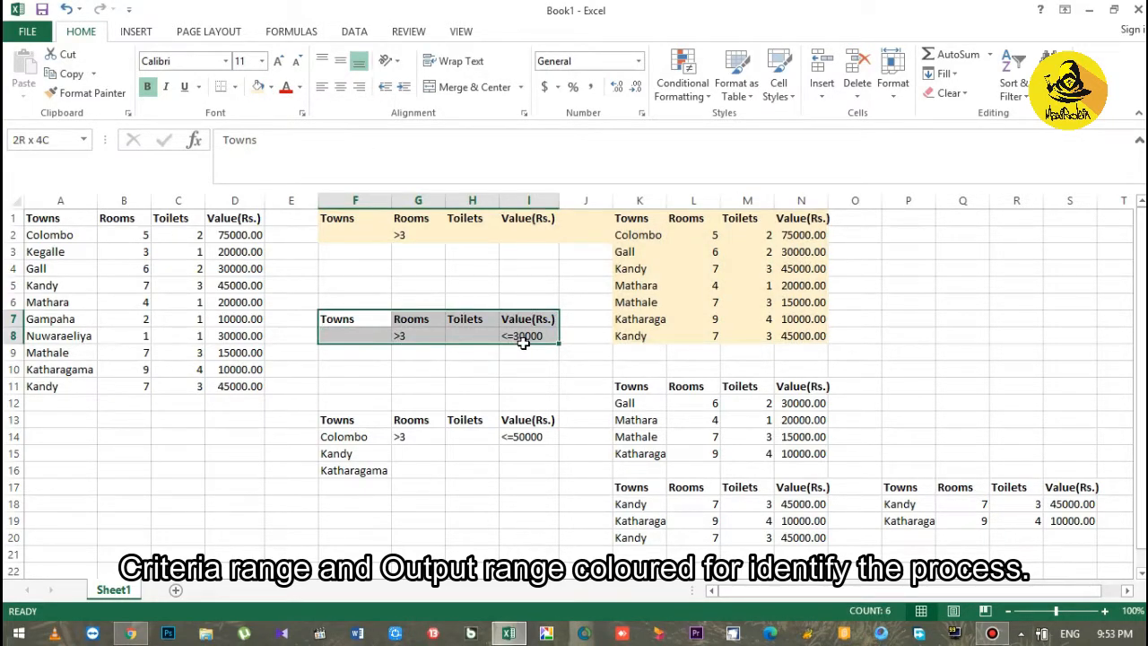
drag(628, 391, 806, 454)
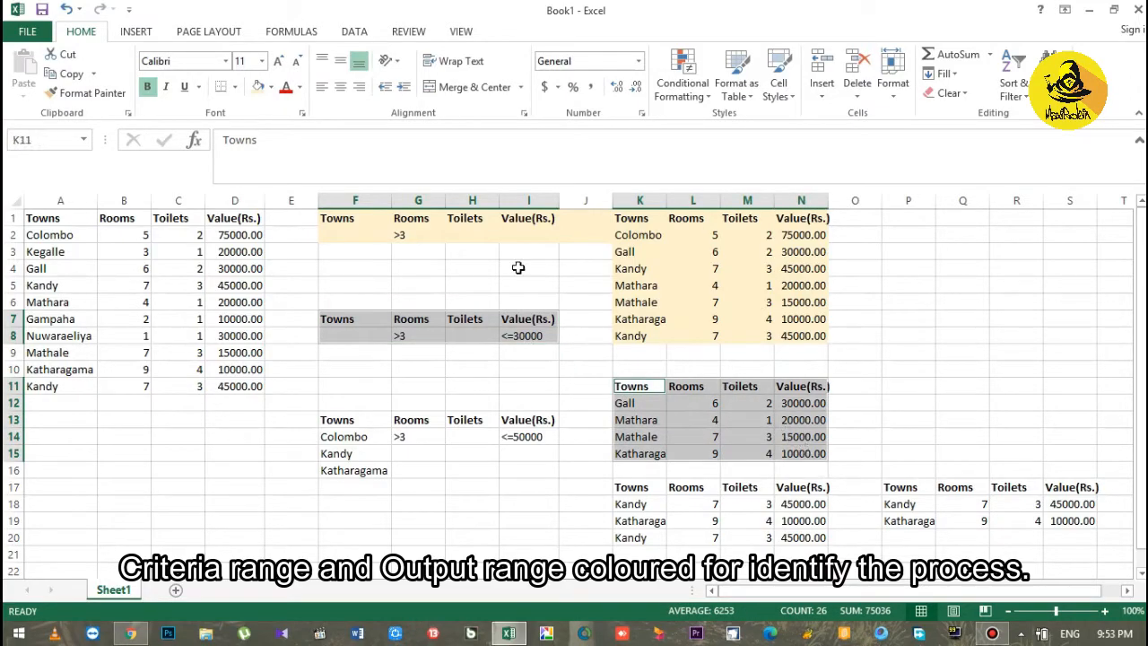
click(271, 87)
click(316, 151)
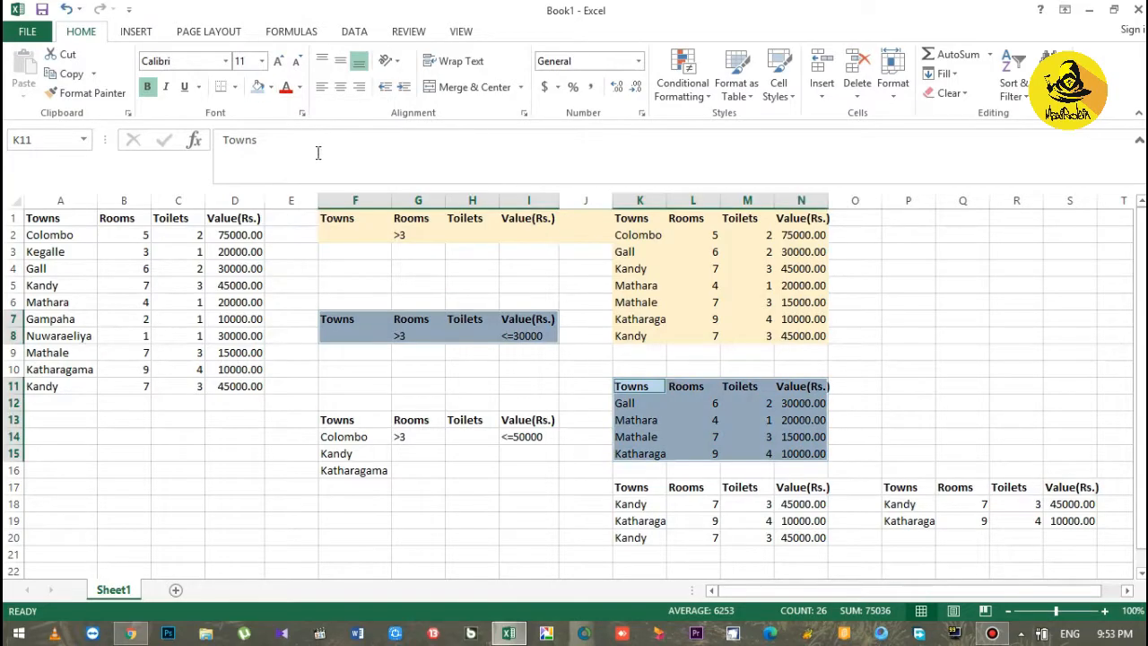